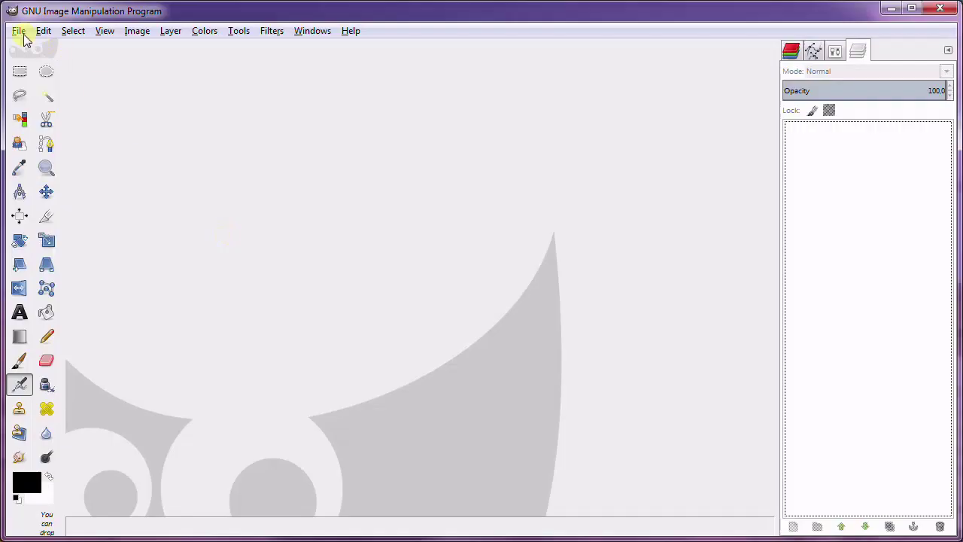
# Open denver-381310.jpg from the Hasil folder as the 2848×2136 background image
pyautogui.click(19, 31)
pyautogui.click(37, 78)
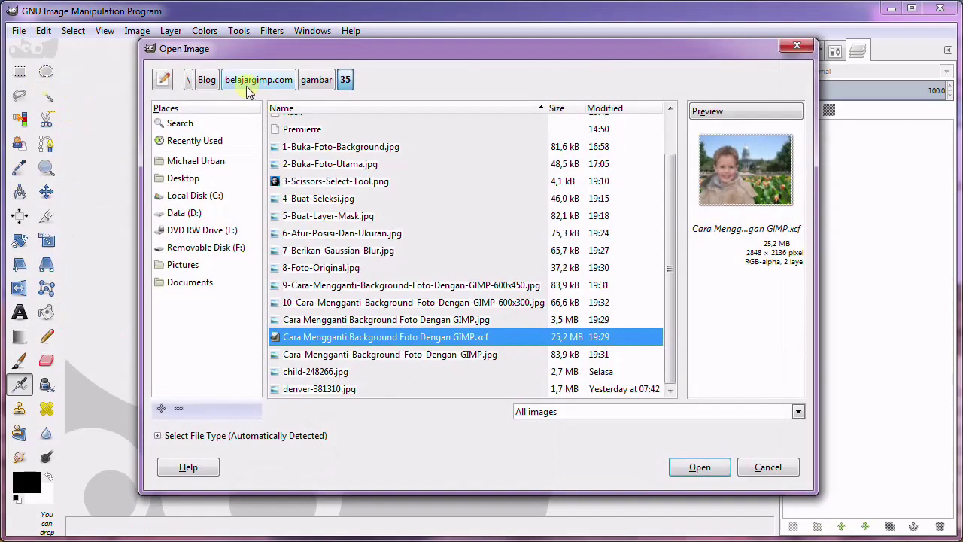
pyautogui.click(297, 130)
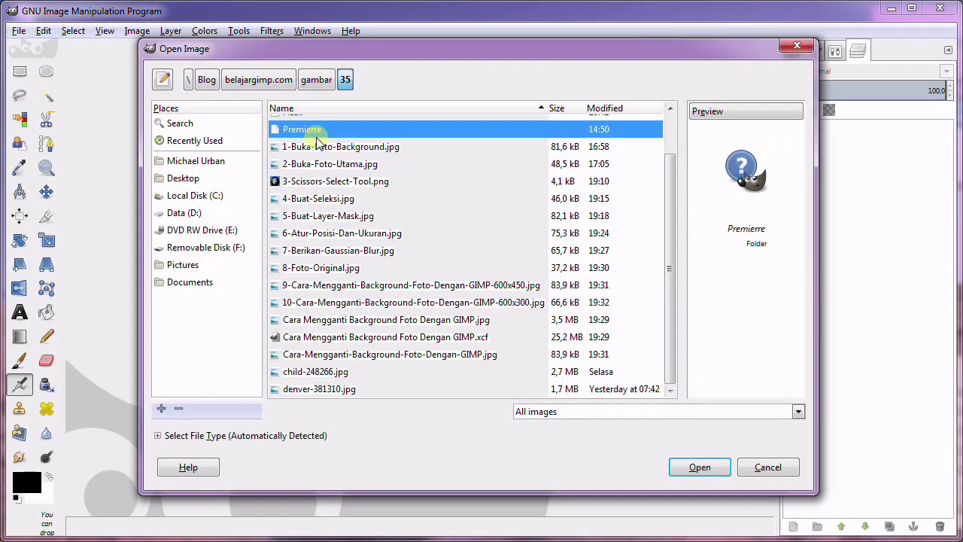
pyautogui.scroll(2, 654, 124)
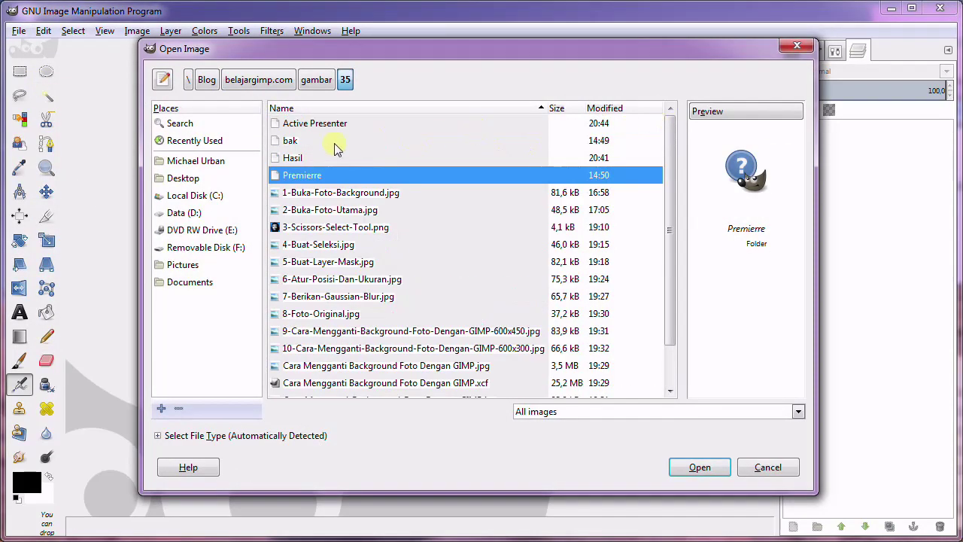
pyautogui.doubleClick(303, 159)
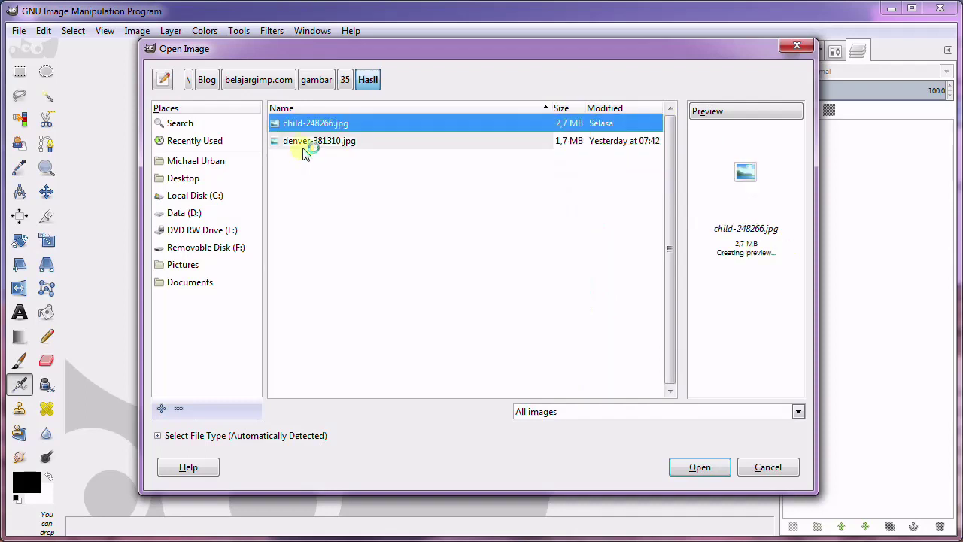
pyautogui.click(307, 143)
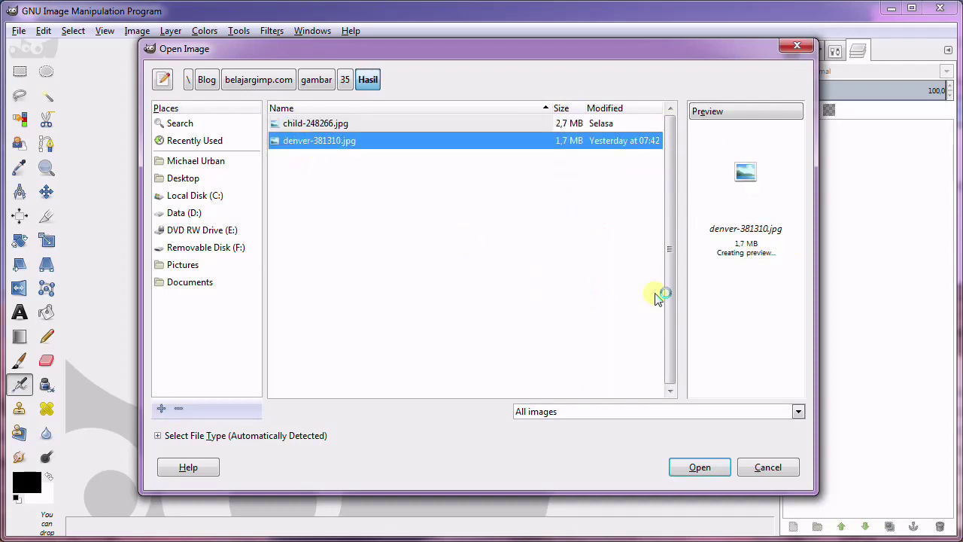
pyautogui.click(703, 468)
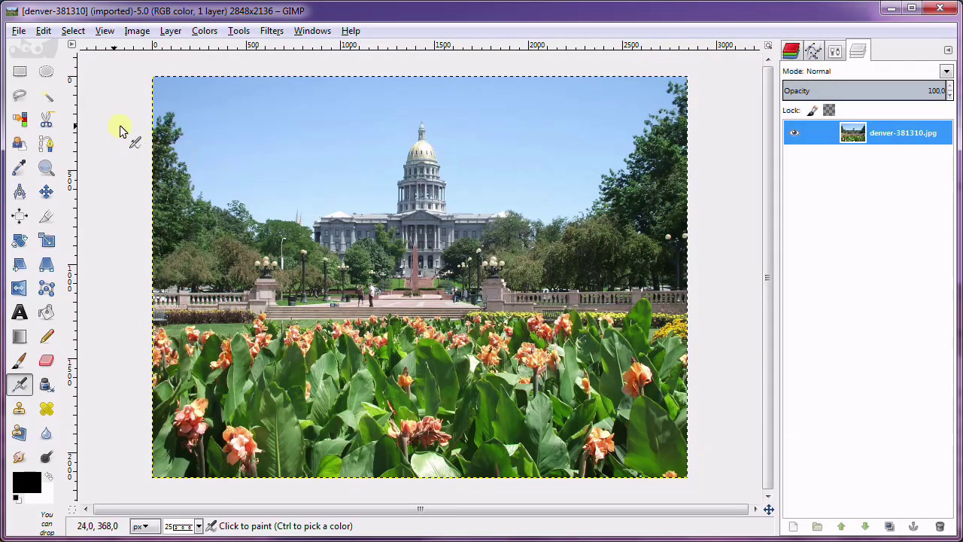
# Open child-248266.jpg as a layer above the Denver background, briefly toggling the background's visibility
pyautogui.click(46, 194)
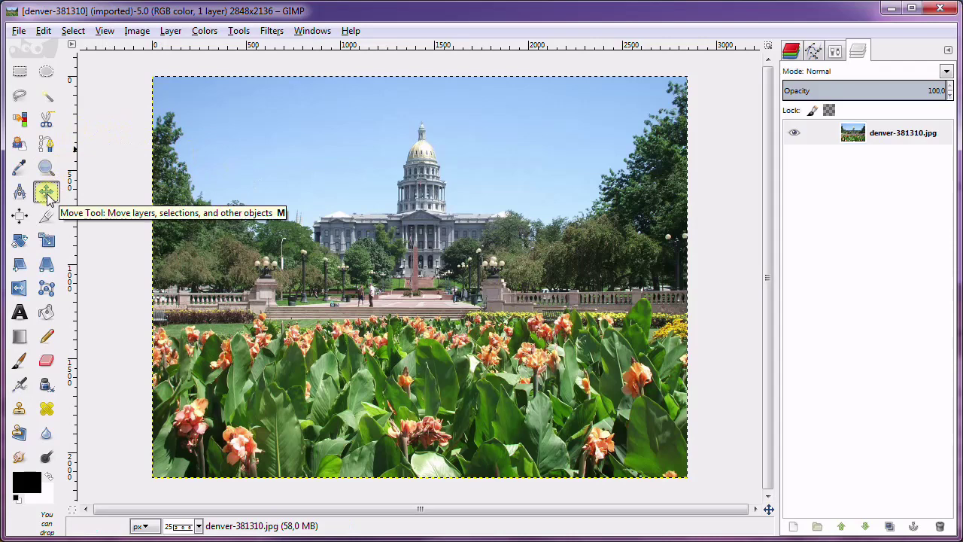
pyautogui.click(19, 31)
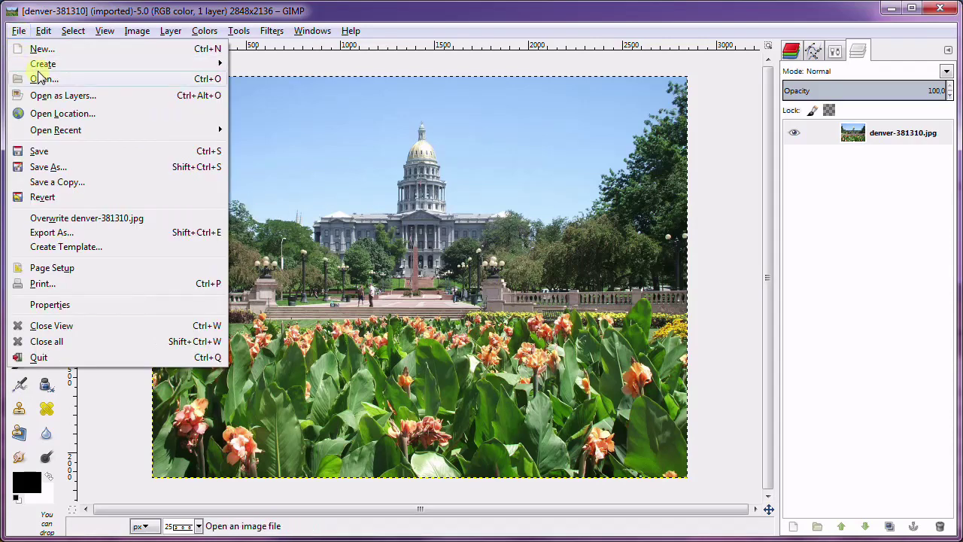
pyautogui.click(137, 97)
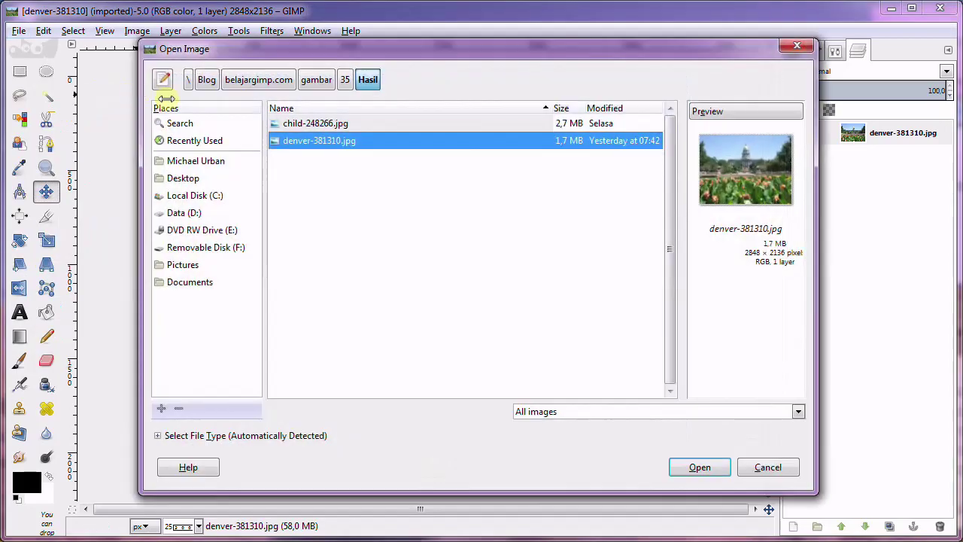
pyautogui.click(301, 124)
pyautogui.click(703, 469)
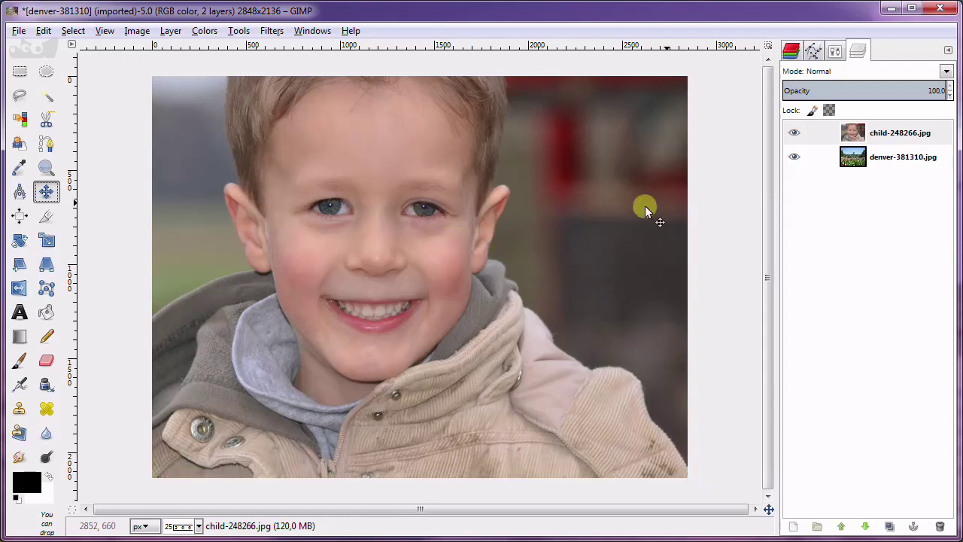
pyautogui.click(795, 163)
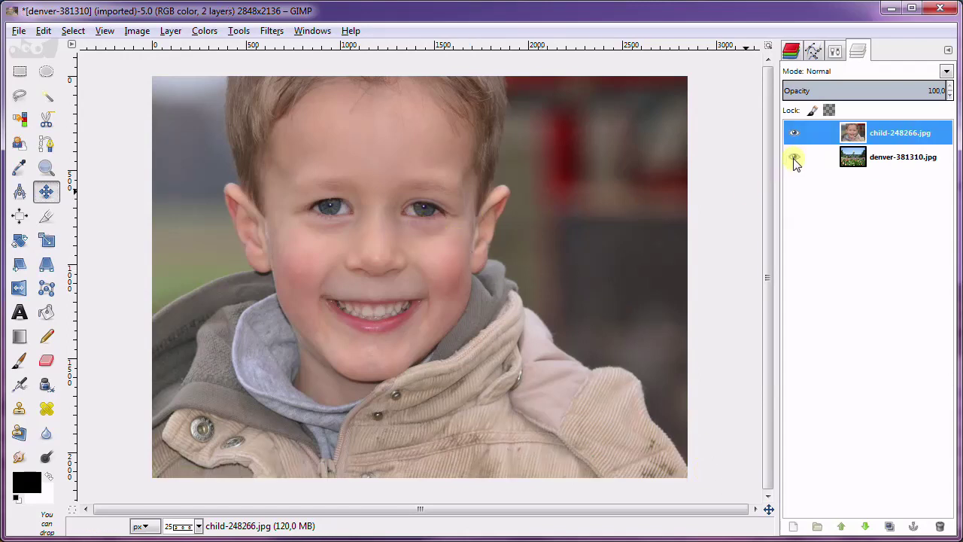
pyautogui.click(794, 160)
# Drag the child layer down-right, then scale it proportionally to 3266 × 2185 pixels
pyautogui.click(46, 193)
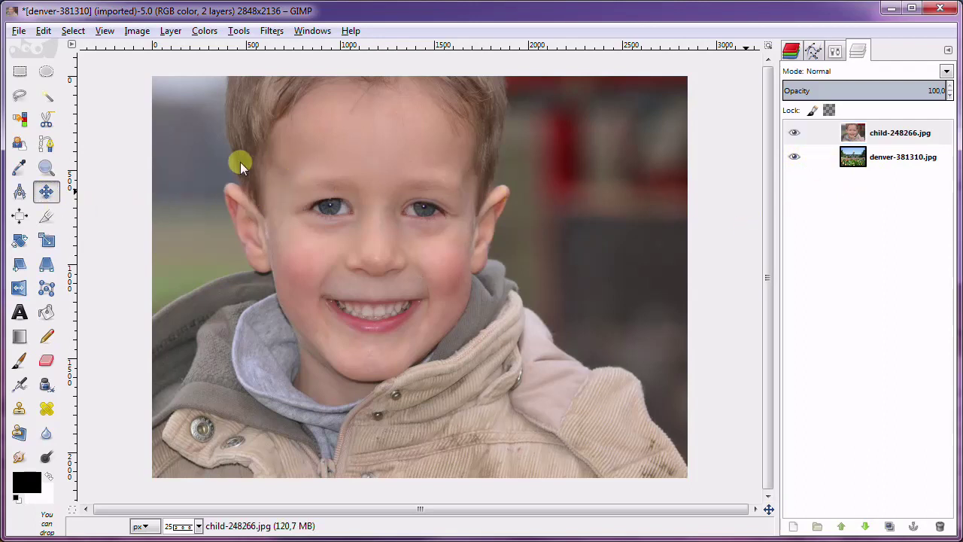
pyautogui.moveTo(240, 162)
pyautogui.mouseDown()
pyautogui.moveTo(351, 293)
pyautogui.moveTo(464, 289)
pyautogui.mouseUp()
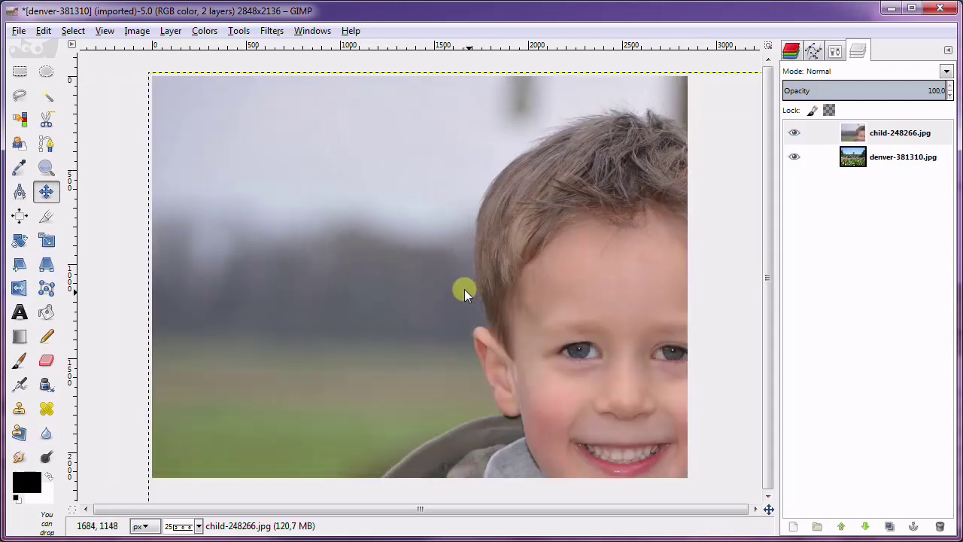
pyautogui.click(47, 241)
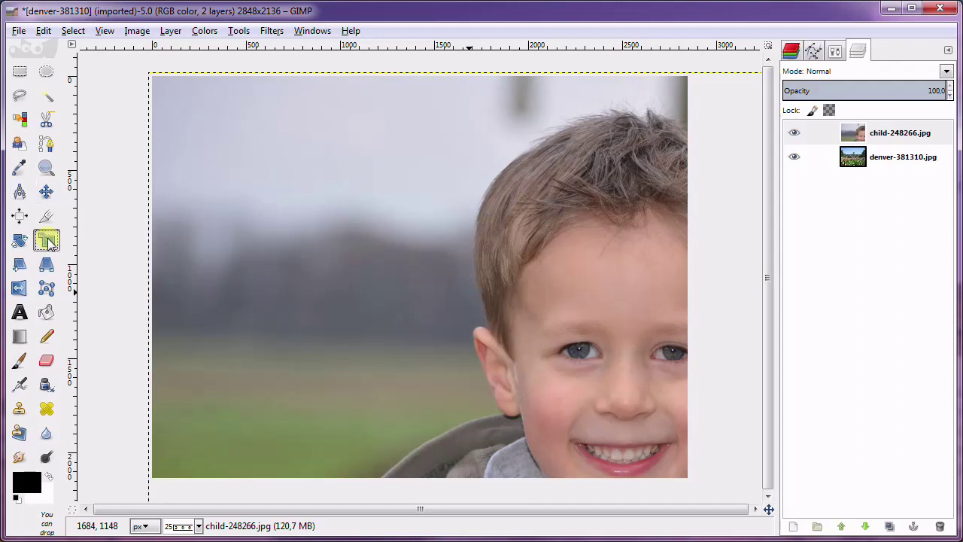
pyautogui.click(548, 184)
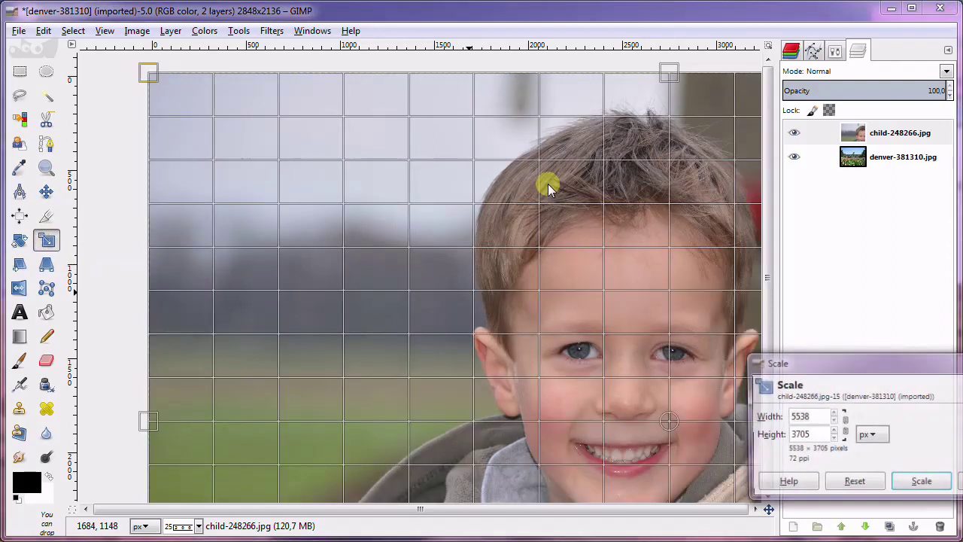
pyautogui.click(832, 419)
pyautogui.click(833, 420)
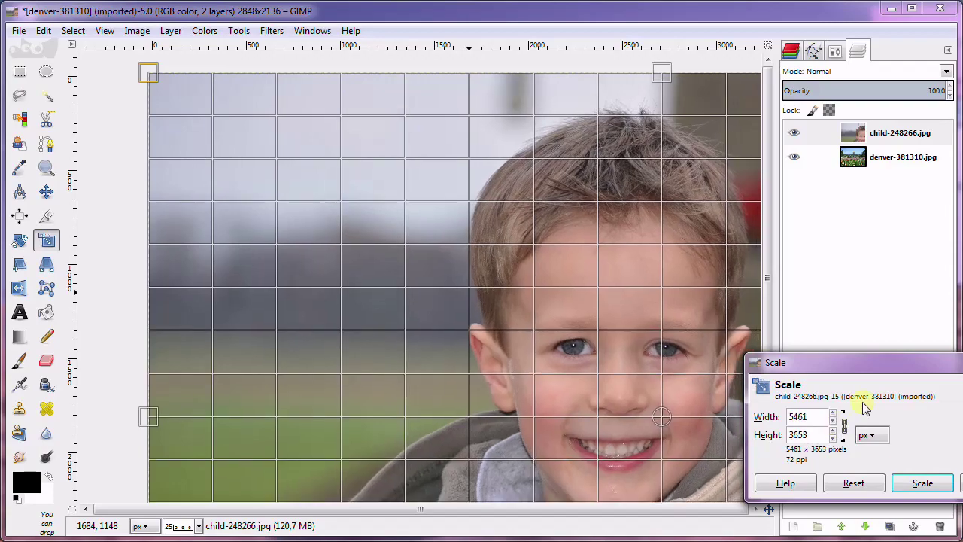
pyautogui.moveTo(898, 365); pyautogui.dragTo(717, 290)
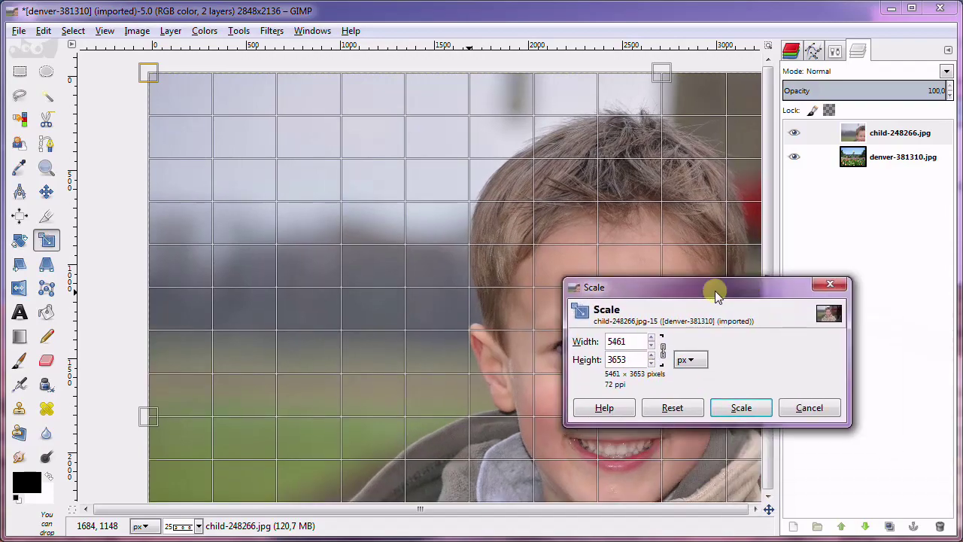
pyautogui.click(651, 346)
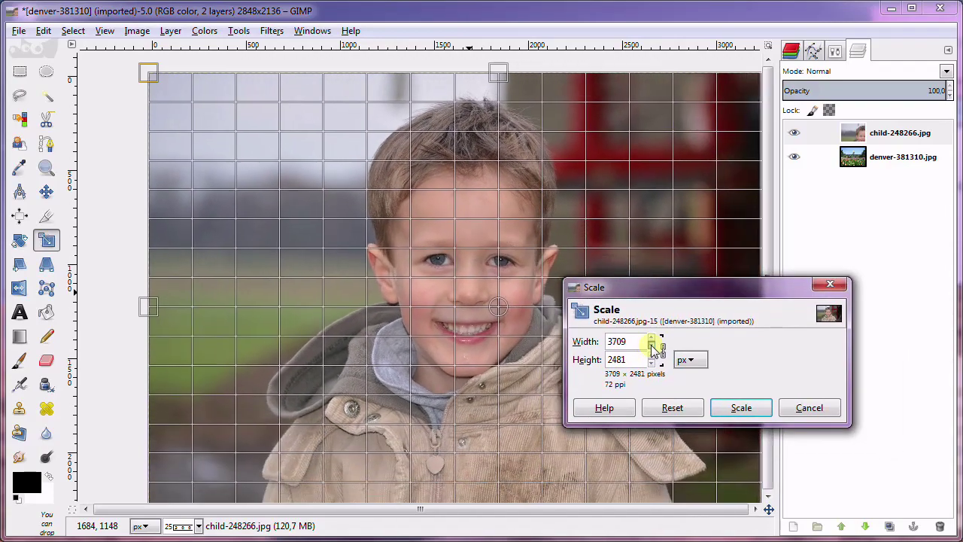
pyautogui.click(652, 346)
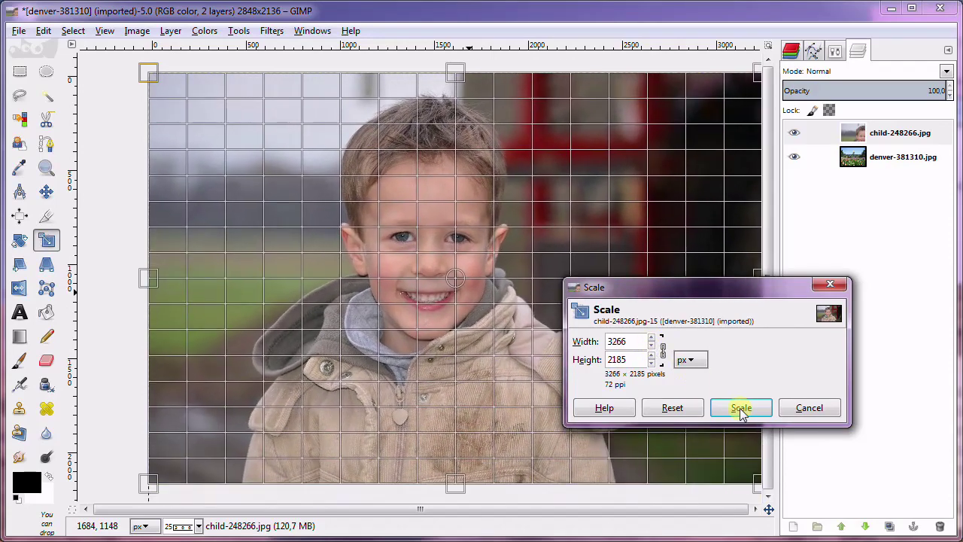
pyautogui.click(741, 409)
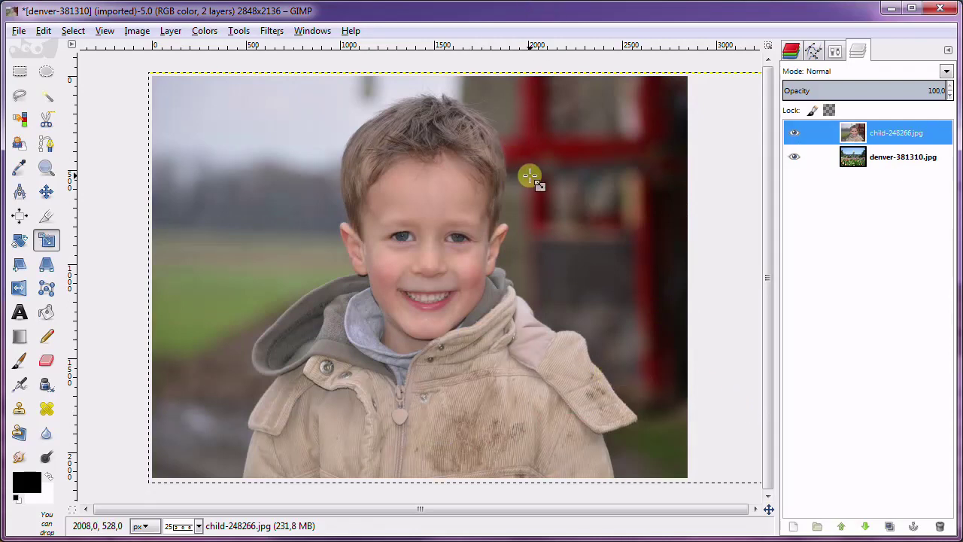
# Start an Intelligent Scissors outline along the jacket, hood, ear and up the hair edge
pyautogui.click(45, 125)
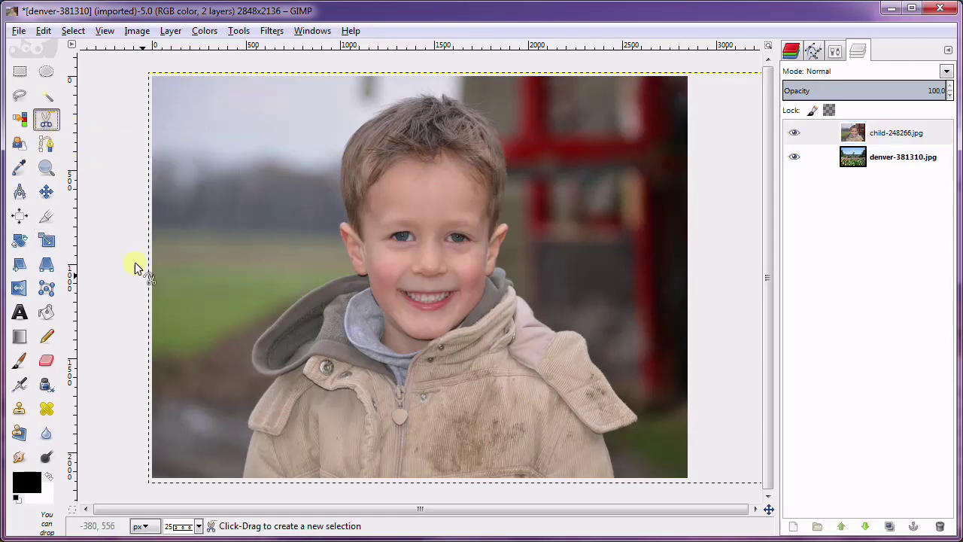
pyautogui.scroll(1, 230, 474)
pyautogui.scroll(1, 231, 474)
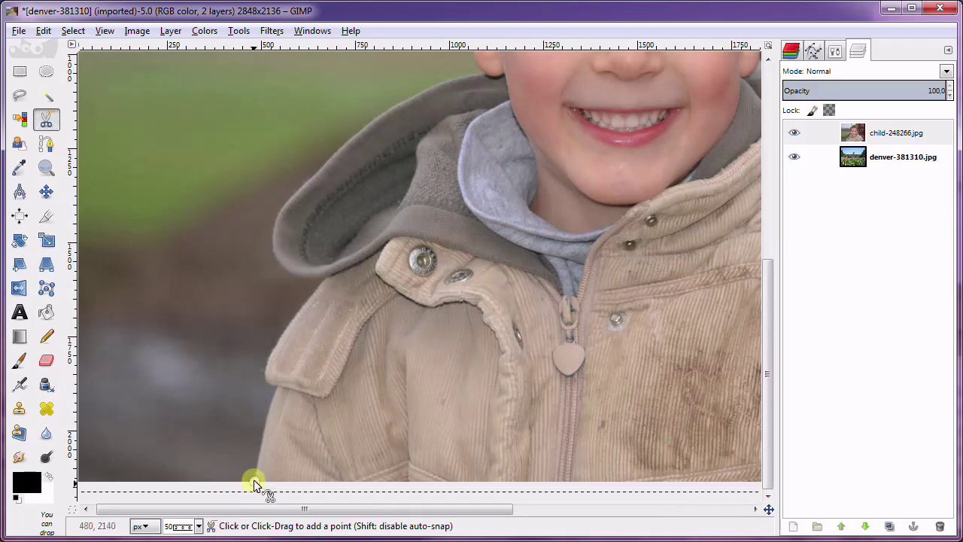
pyautogui.click(277, 386)
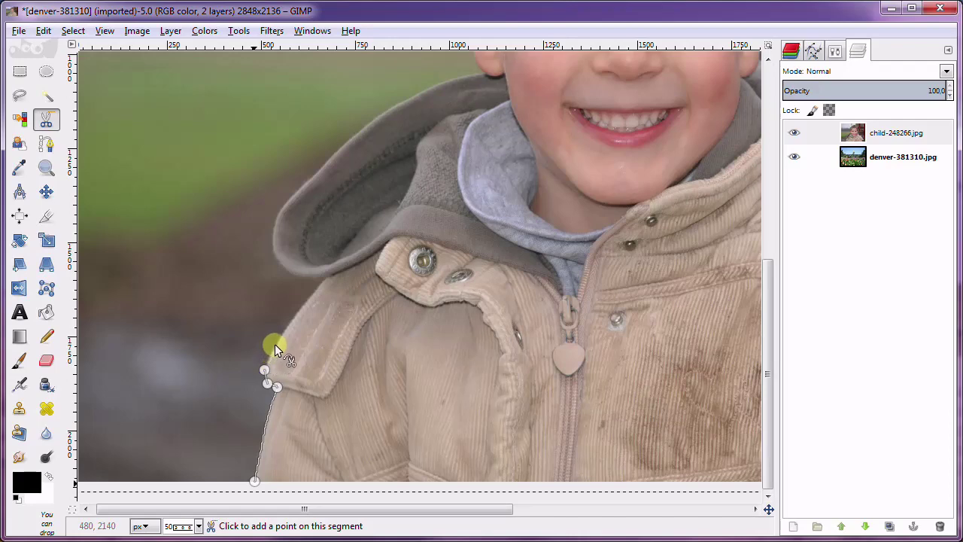
pyautogui.click(319, 285)
pyautogui.click(278, 264)
pyautogui.click(271, 235)
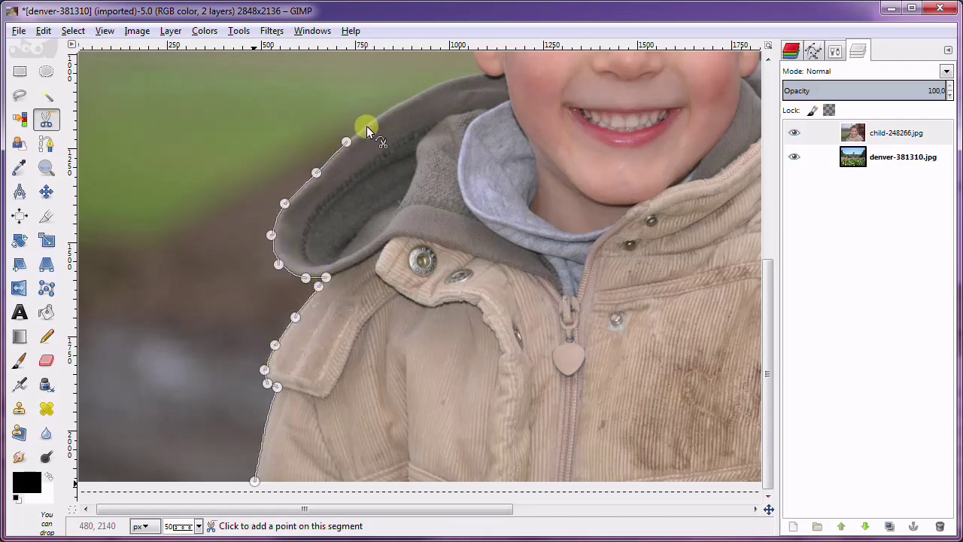
pyautogui.scroll(5, 768, 194)
pyautogui.click(482, 288)
pyautogui.click(470, 262)
pyautogui.click(463, 245)
pyautogui.click(453, 222)
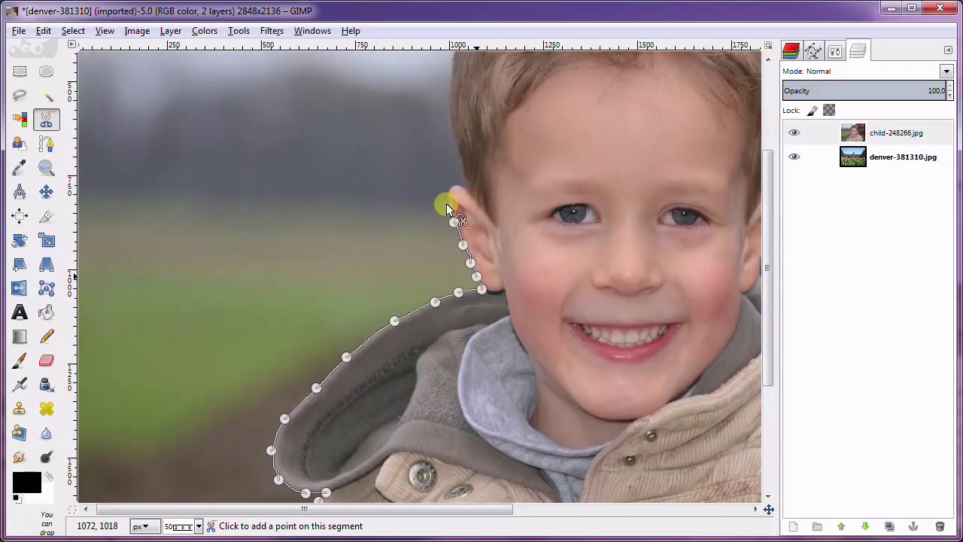
pyautogui.click(463, 166)
pyautogui.click(449, 121)
pyautogui.click(450, 79)
pyautogui.click(454, 55)
# Continue the outline across the top of the hair and down its other side to the shoulder
pyautogui.scroll(4, 747, 255)
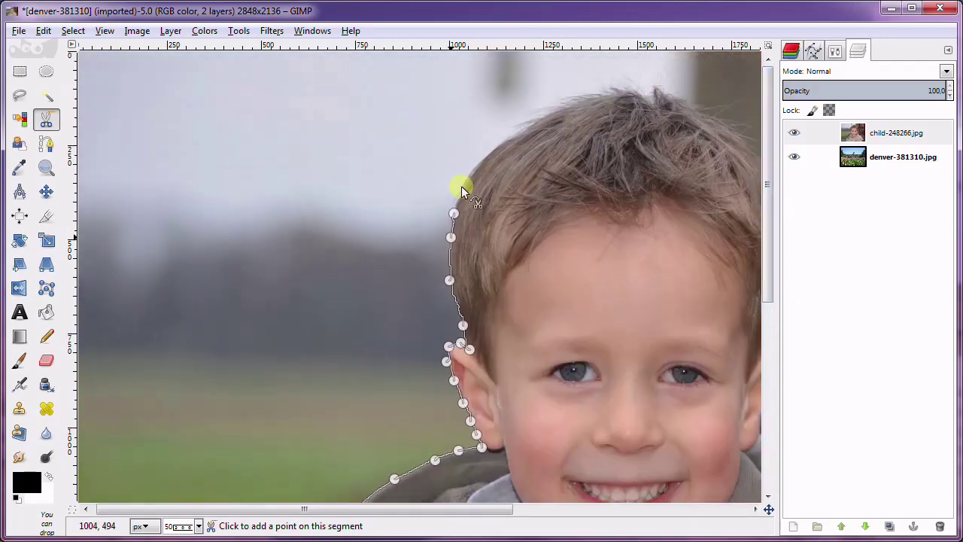
pyautogui.click(684, 100)
pyautogui.click(715, 118)
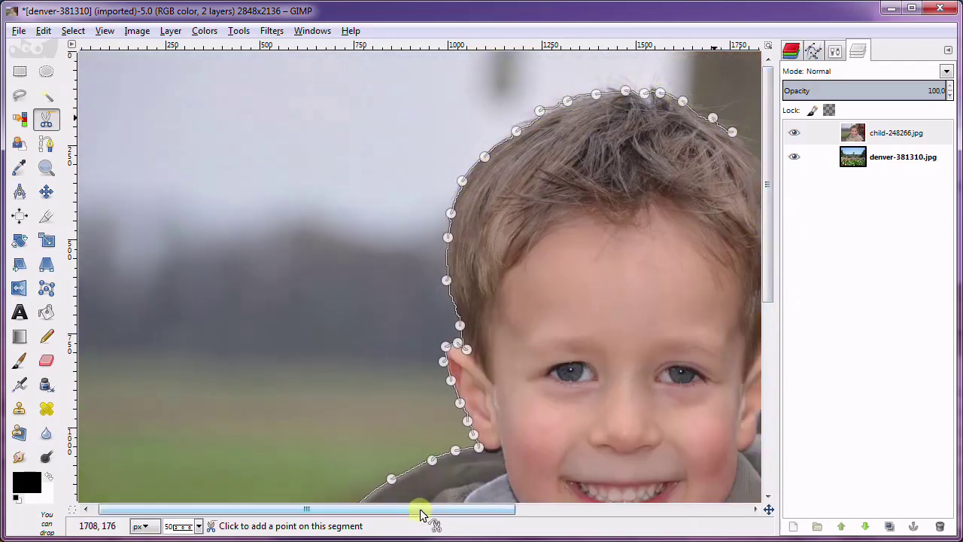
pyautogui.hscroll(6, 422, 509)
pyautogui.click(482, 161)
pyautogui.click(498, 208)
pyautogui.click(506, 252)
pyautogui.click(498, 296)
pyautogui.click(491, 321)
pyautogui.click(485, 353)
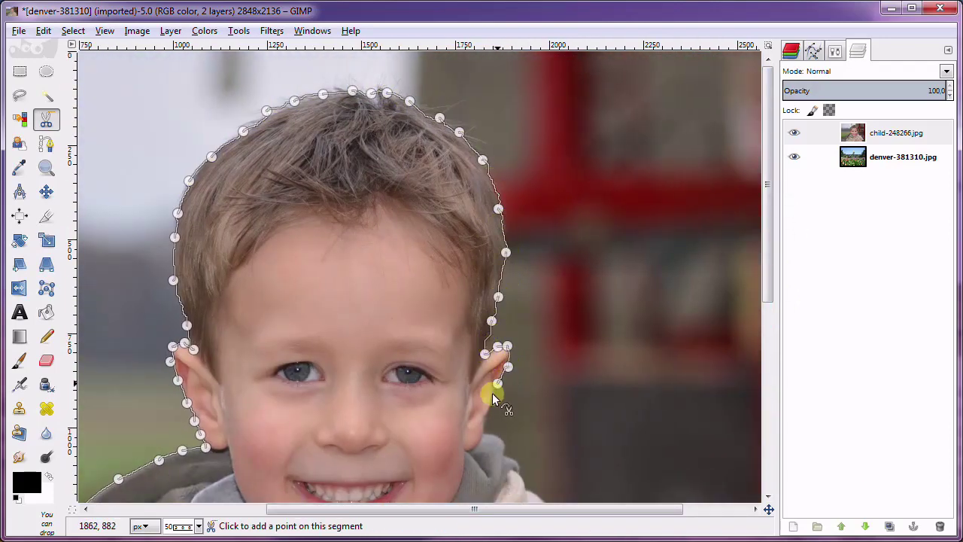
pyautogui.click(519, 465)
# Trace the jacket shoulder, side and bottom edge, close the outline and convert it to a selection
pyautogui.scroll(-6, 769, 299)
pyautogui.click(554, 286)
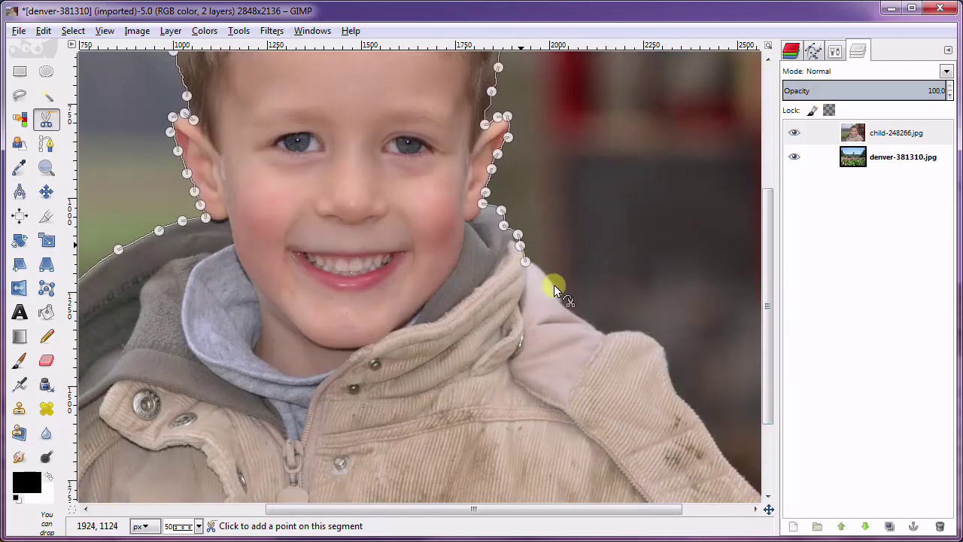
pyautogui.click(604, 335)
pyautogui.click(671, 380)
pyautogui.scroll(-3, 771, 414)
pyautogui.hscroll(2, 694, 417)
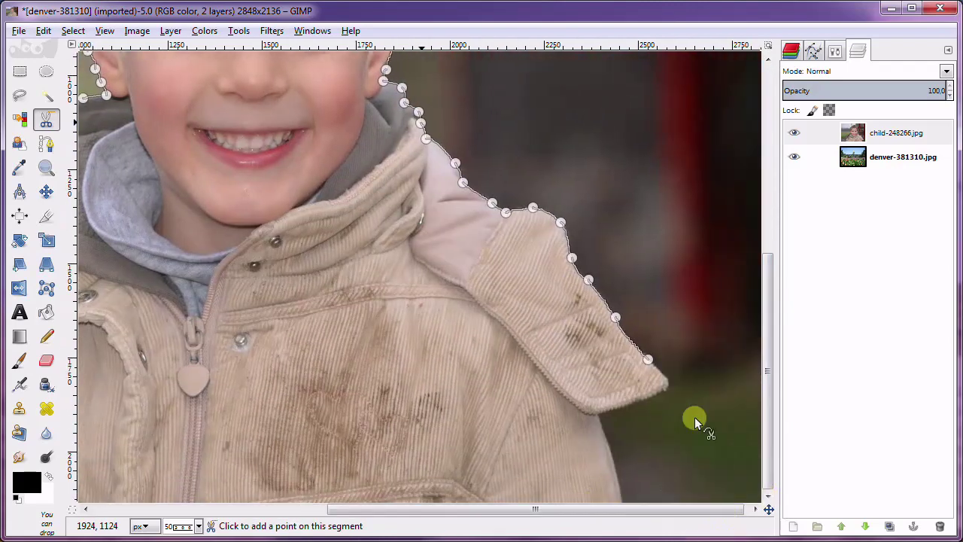
pyautogui.scroll(-1, 612, 455)
pyautogui.scroll(-1, 617, 482)
pyautogui.click(613, 476)
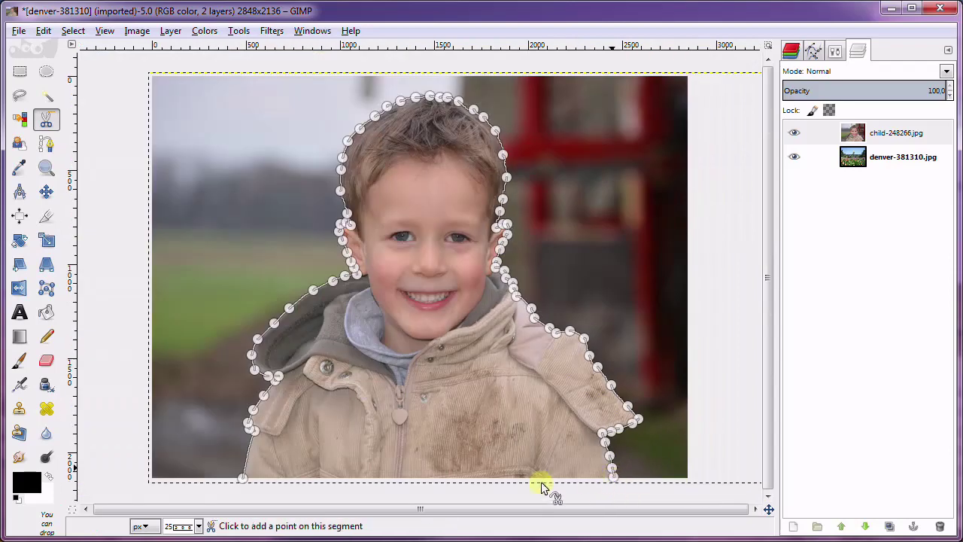
pyautogui.click(535, 479)
pyautogui.click(443, 479)
pyautogui.click(369, 477)
pyautogui.click(320, 479)
pyautogui.click(270, 479)
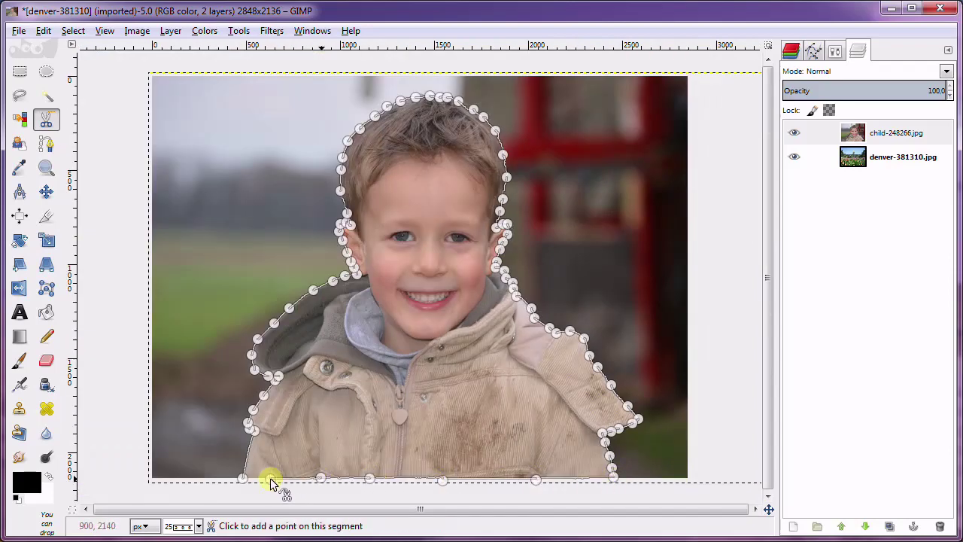
pyautogui.click(245, 480)
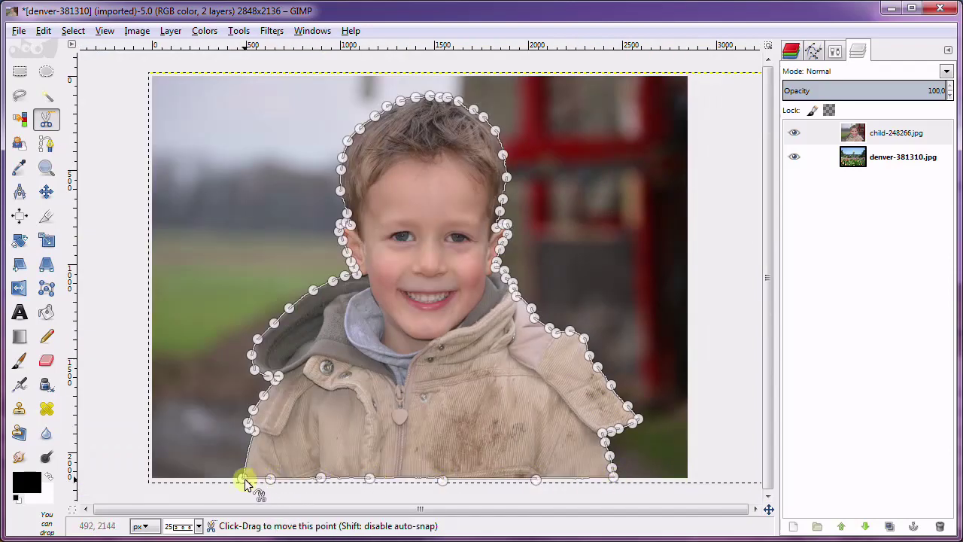
pyautogui.click(442, 294)
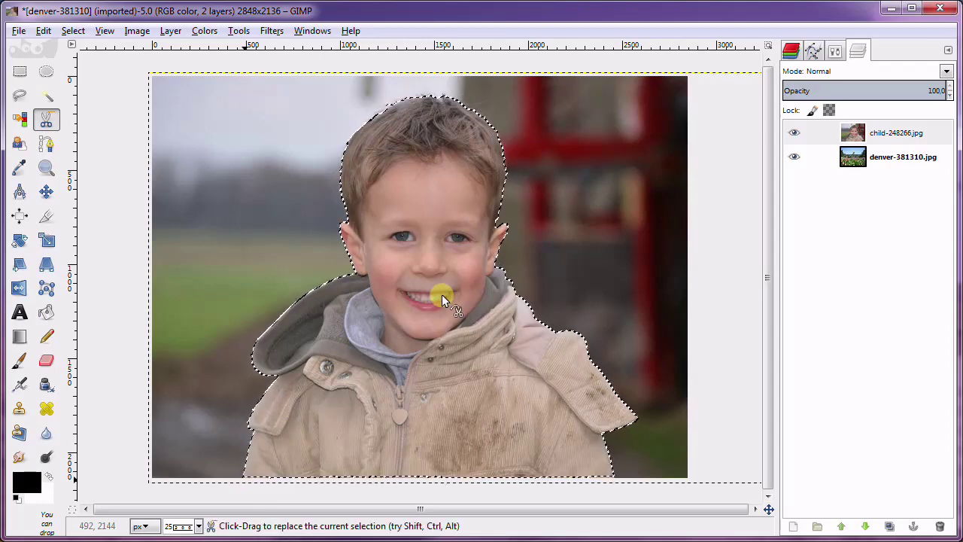
# Add a Selection-based layer mask to the child layer, hiding then re-showing the Denver layer
pyautogui.rightClick(852, 135)
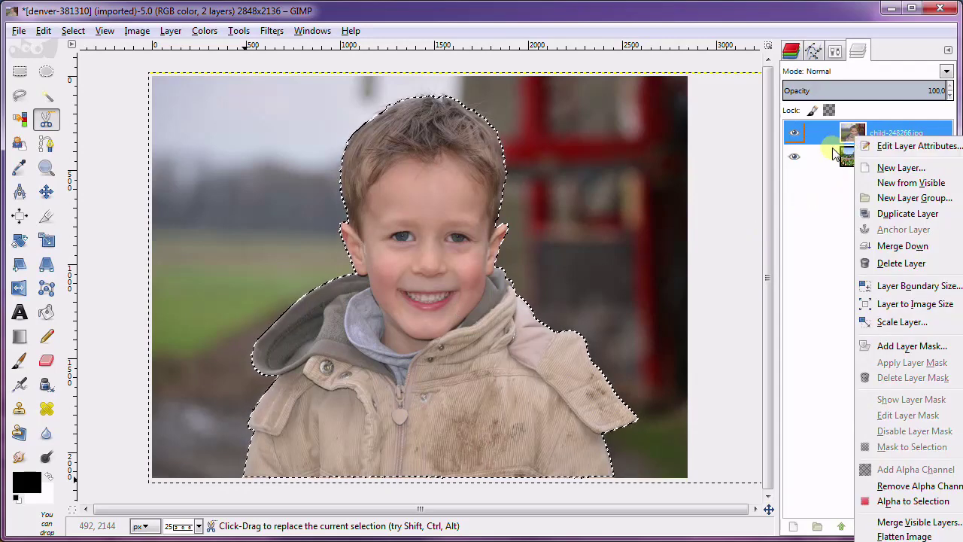
pyautogui.click(794, 160)
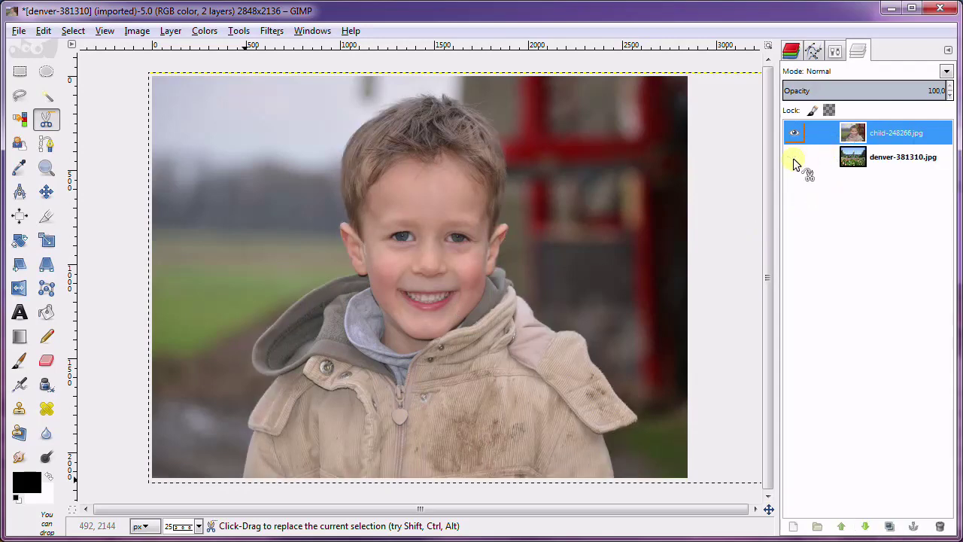
pyautogui.rightClick(840, 142)
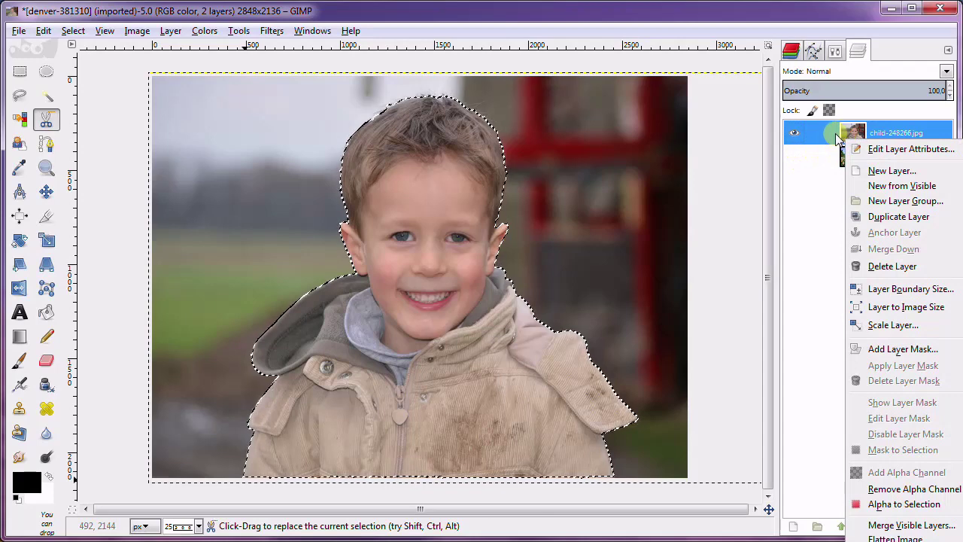
pyautogui.click(860, 133)
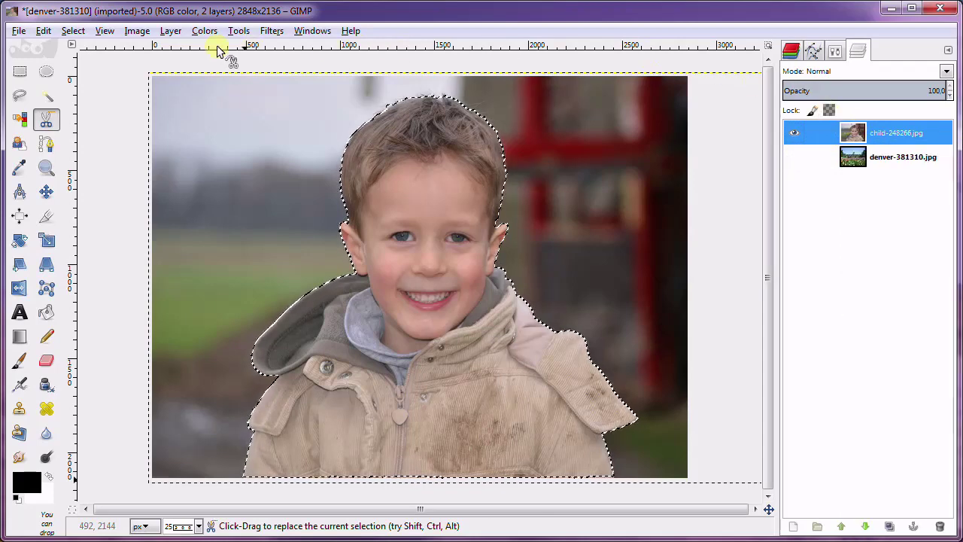
pyautogui.click(170, 31)
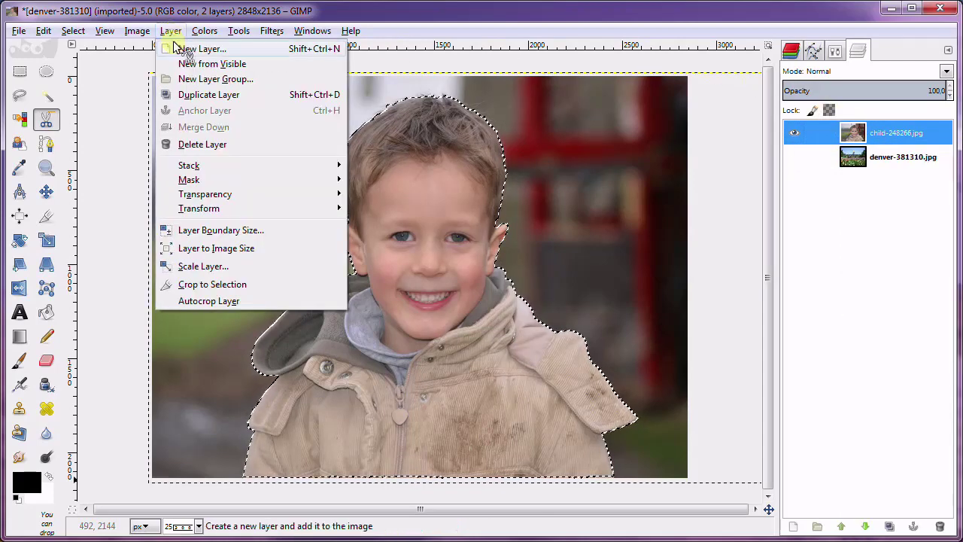
pyautogui.moveTo(189, 180)
pyautogui.click(370, 182)
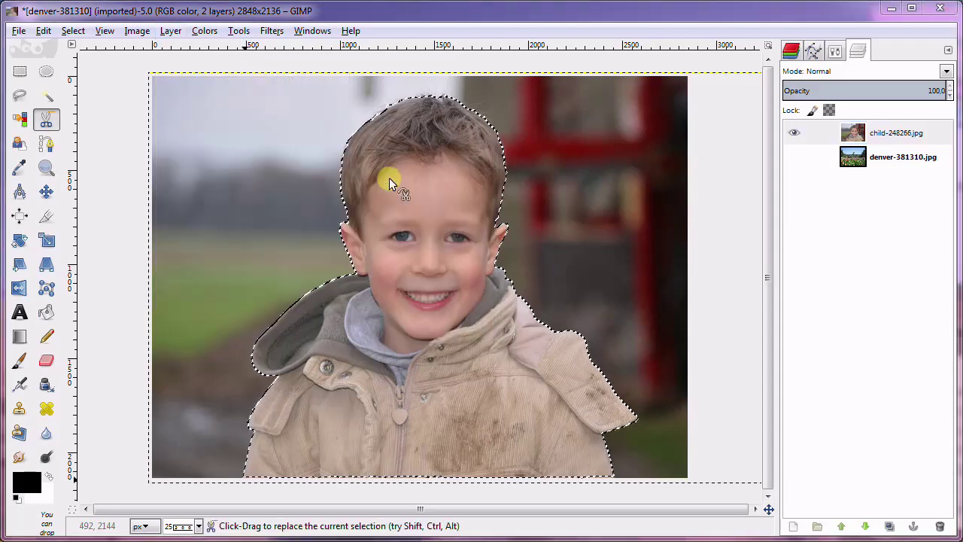
pyautogui.click(437, 296)
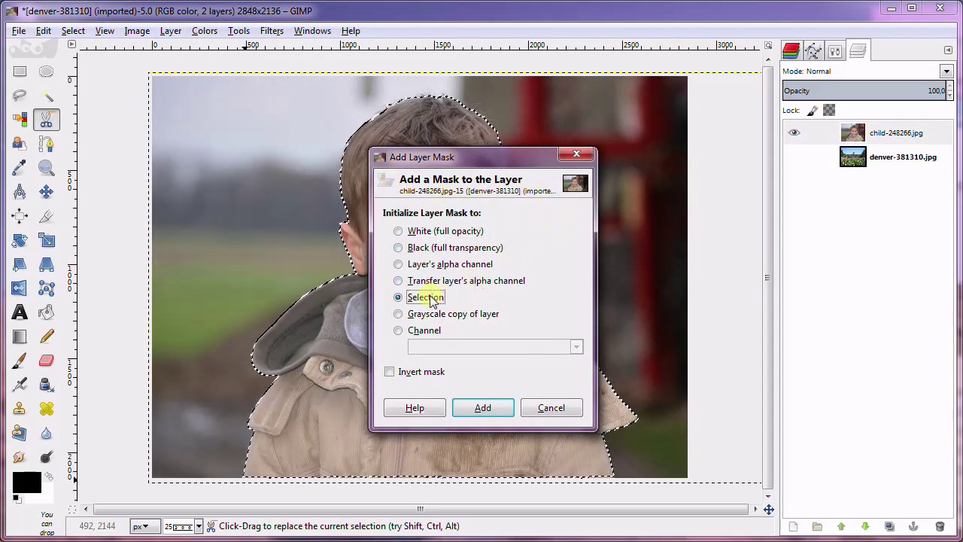
pyautogui.click(482, 408)
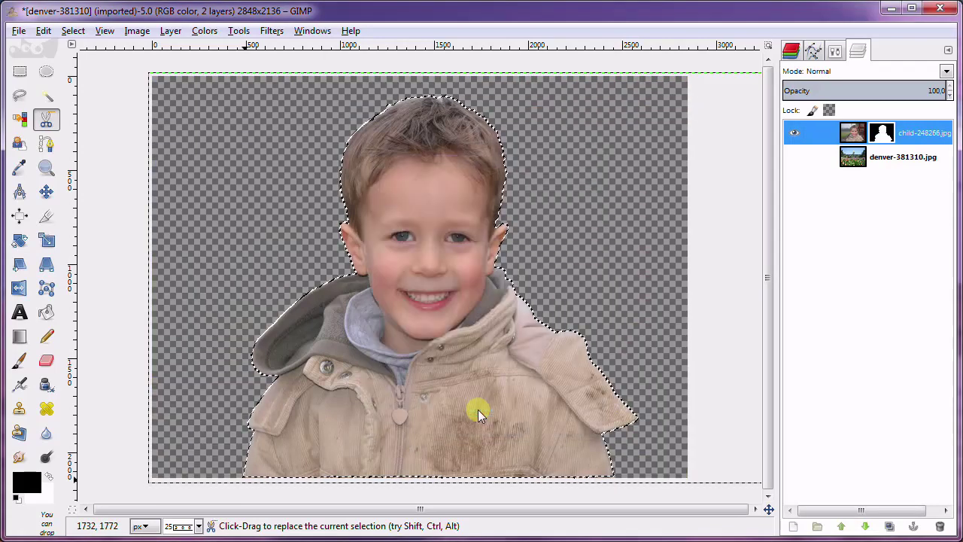
pyautogui.click(800, 165)
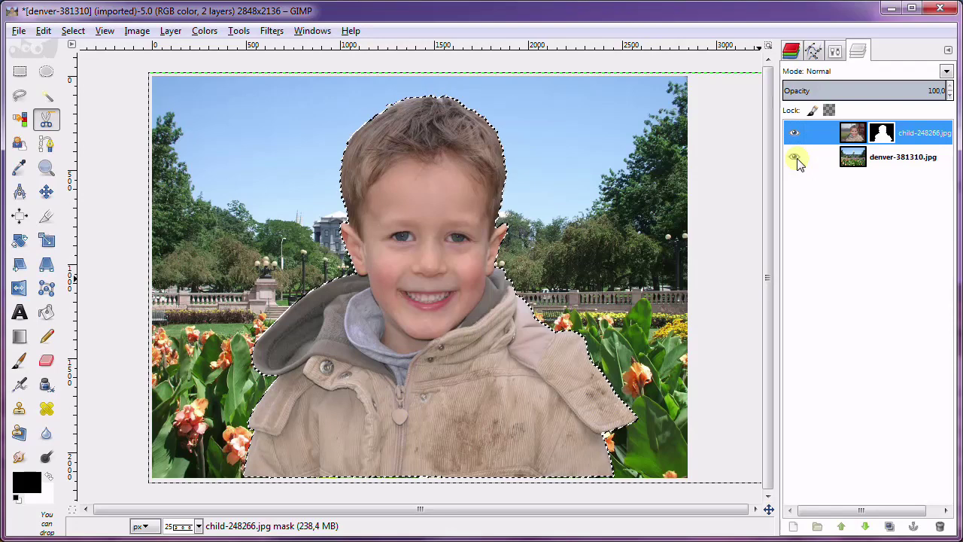
# Clear the selection, hide the Denver layer, and make the child layer (not its mask) active
pyautogui.click(797, 159)
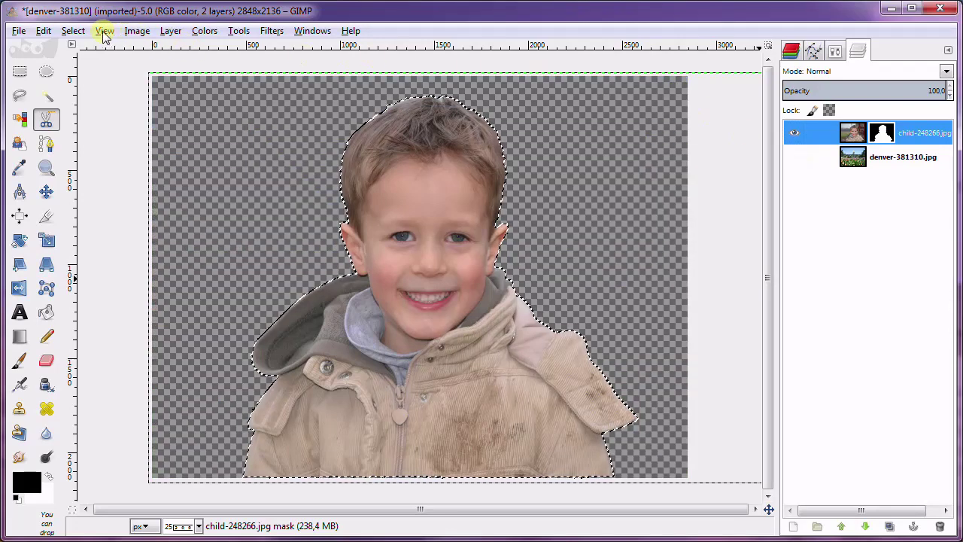
pyautogui.click(73, 31)
pyautogui.click(79, 66)
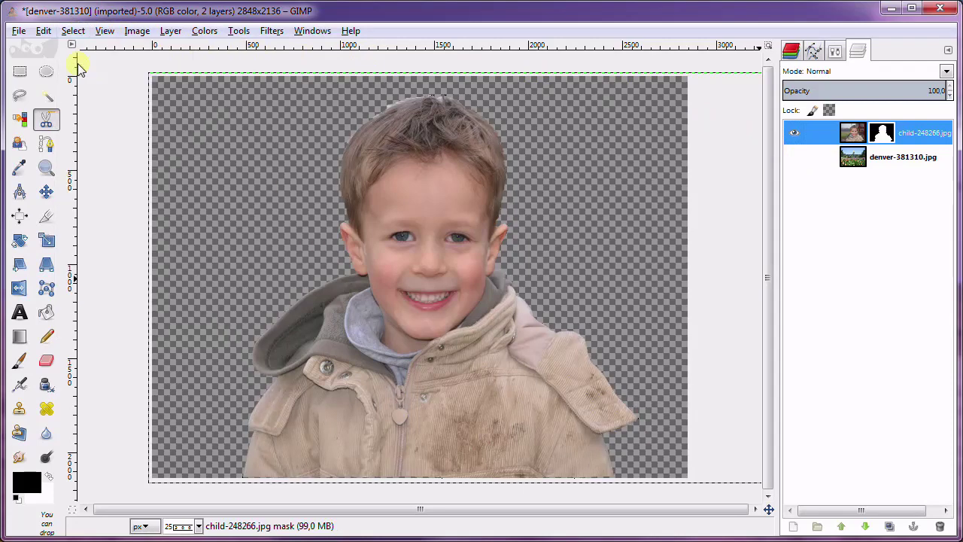
pyautogui.click(796, 160)
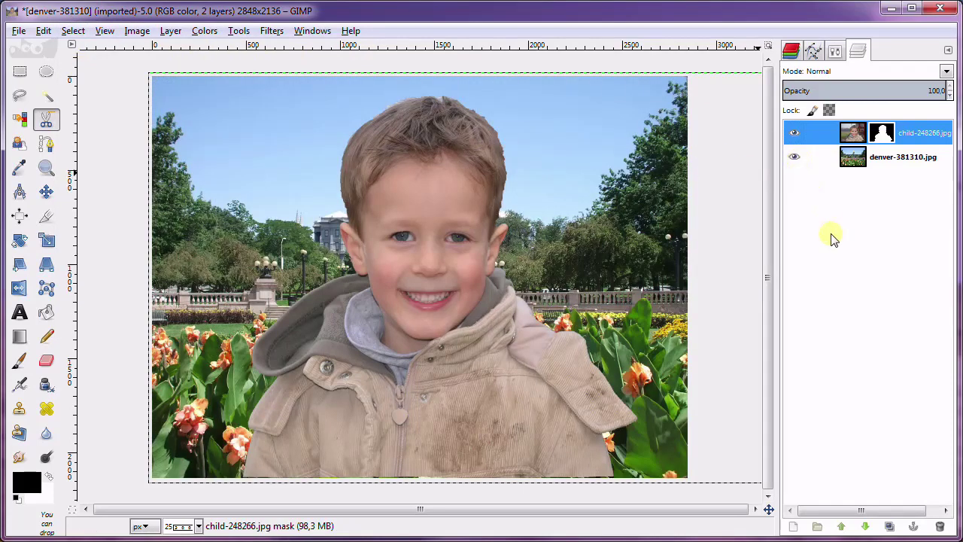
pyautogui.click(47, 242)
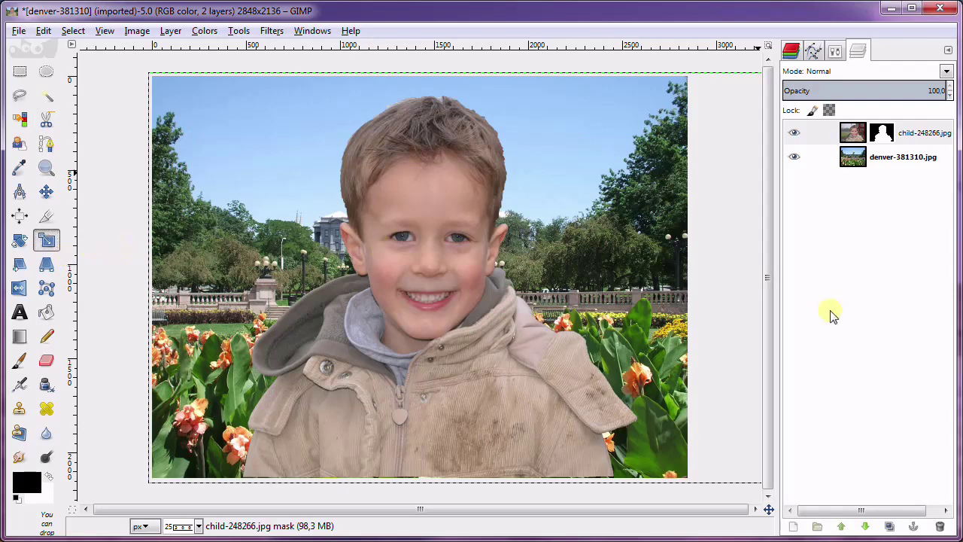
pyautogui.click(795, 160)
pyautogui.click(853, 135)
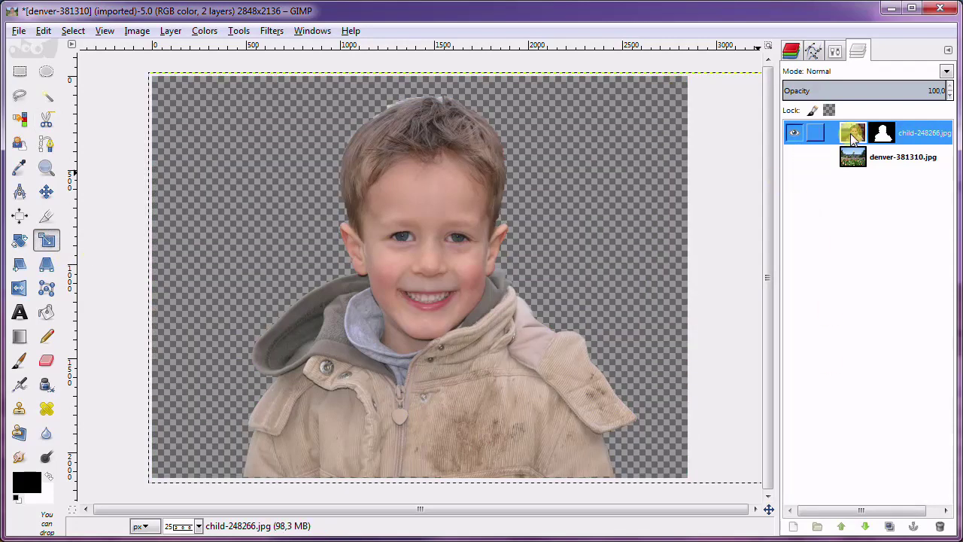
# Scale the masked boy smaller, drag him to the lower-left corner, and re-show the Denver layer
pyautogui.click(398, 261)
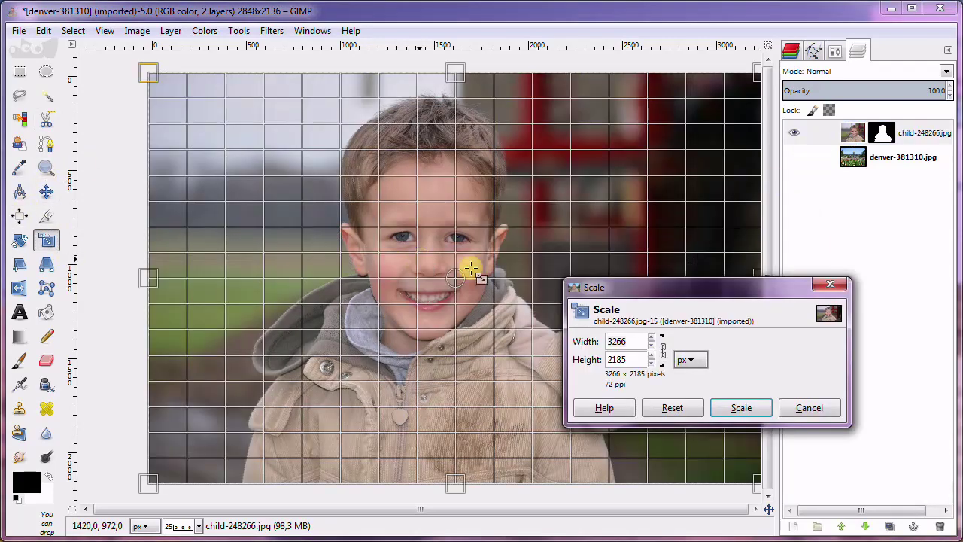
pyautogui.click(652, 350)
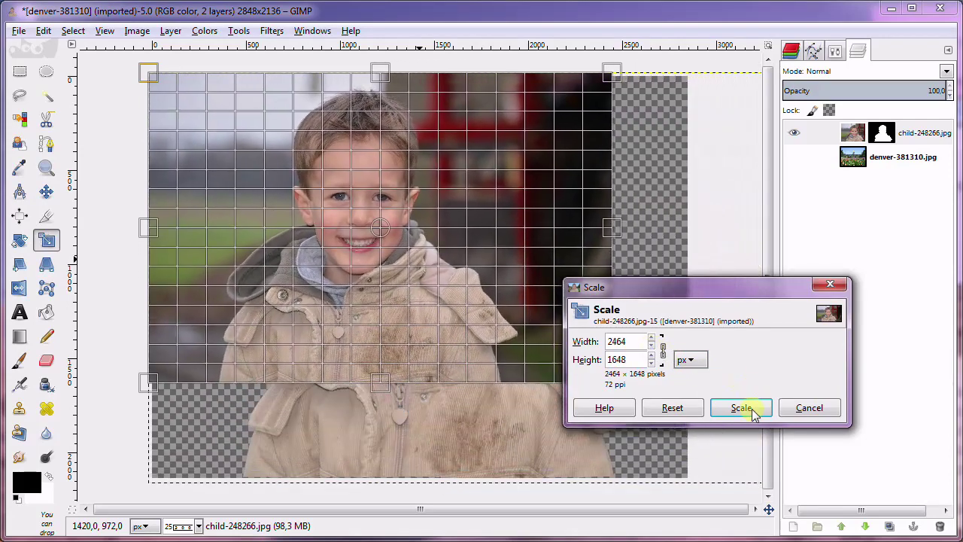
pyautogui.click(741, 408)
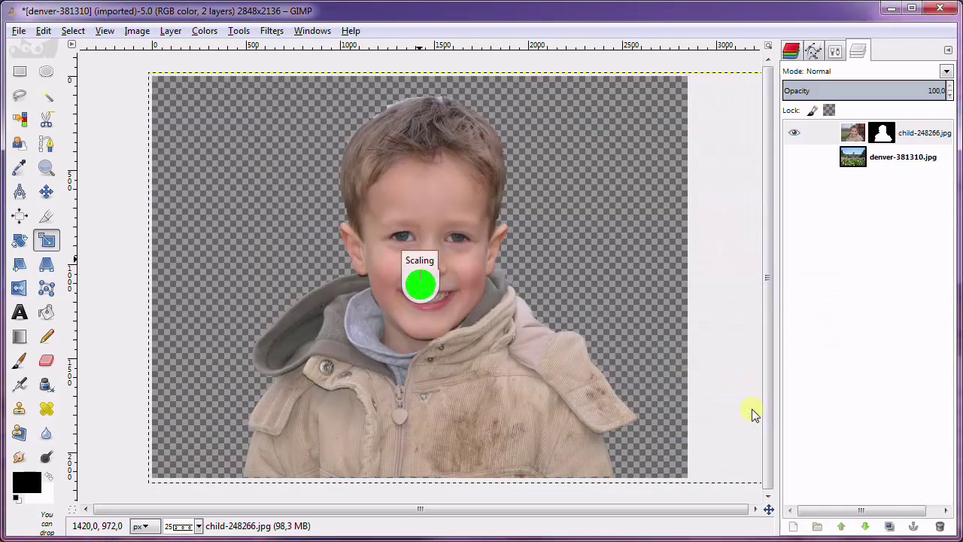
pyautogui.click(46, 191)
pyautogui.moveTo(361, 245)
pyautogui.mouseDown()
pyautogui.moveTo(320, 325)
pyautogui.moveTo(305, 332)
pyautogui.mouseUp()
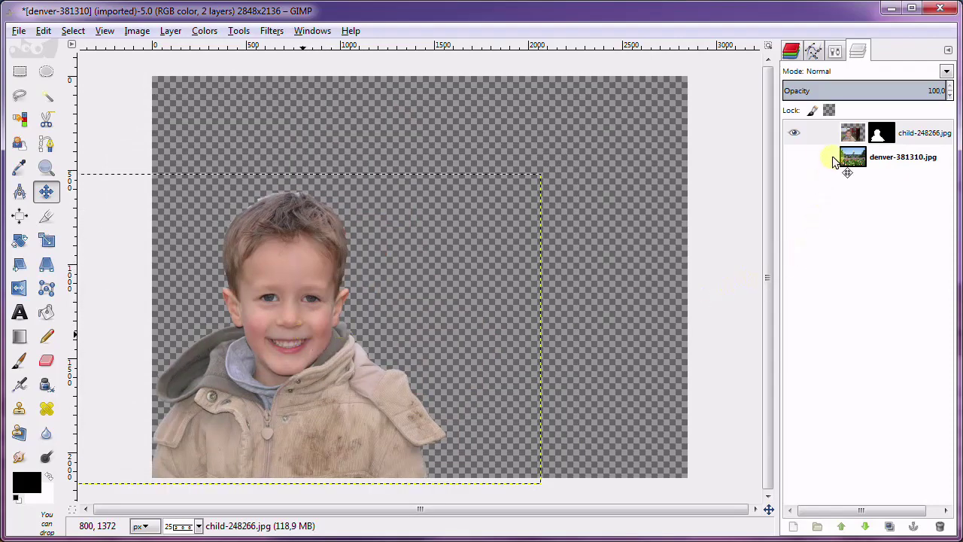
pyautogui.click(794, 154)
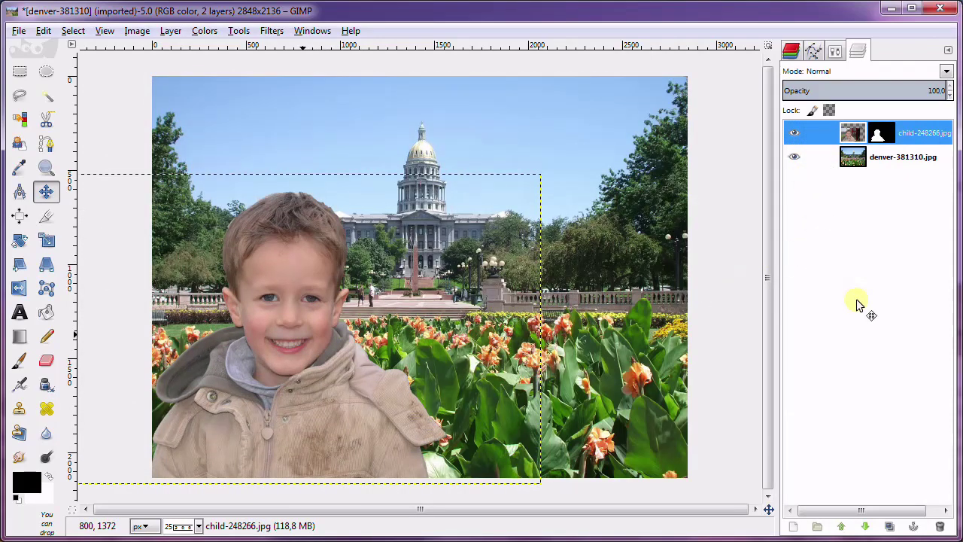
pyautogui.click(854, 160)
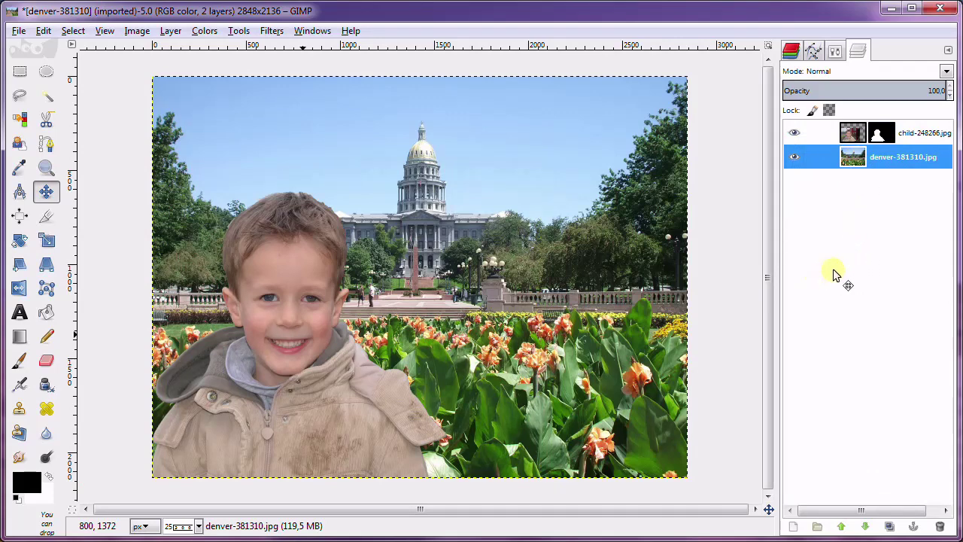
# Apply an 8 px Gaussian blur to the Denver background layer, then select the child layer
pyautogui.click(272, 31)
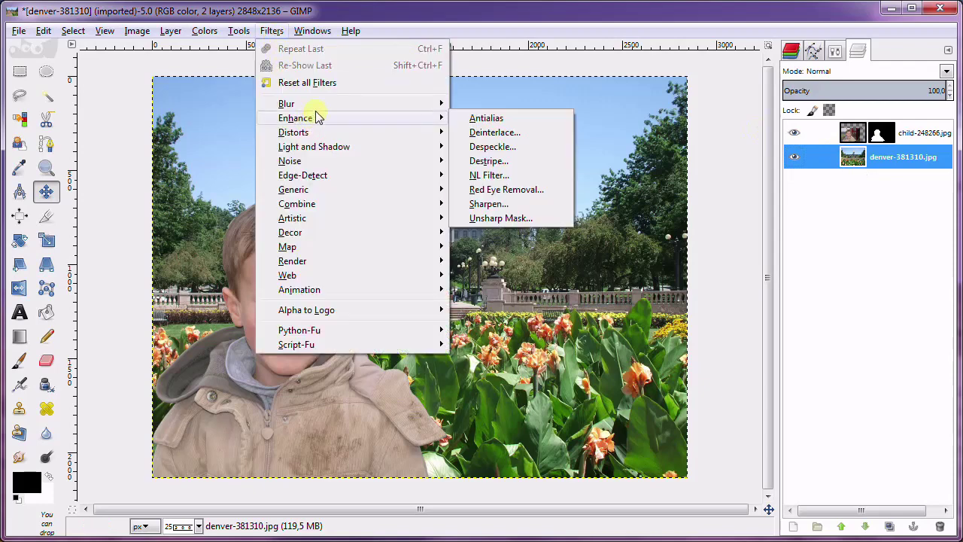
pyautogui.moveTo(287, 103)
pyautogui.click(504, 121)
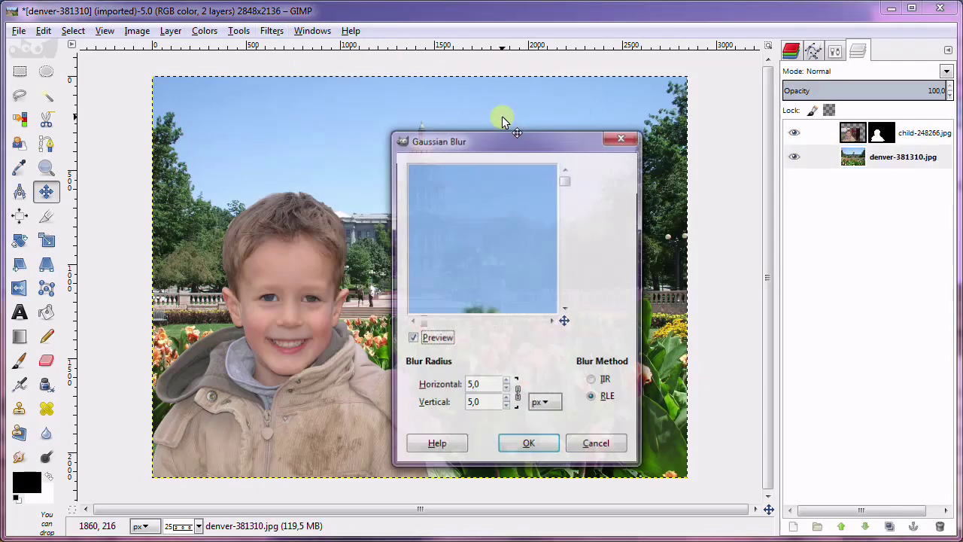
pyautogui.moveTo(529, 142); pyautogui.dragTo(689, 98)
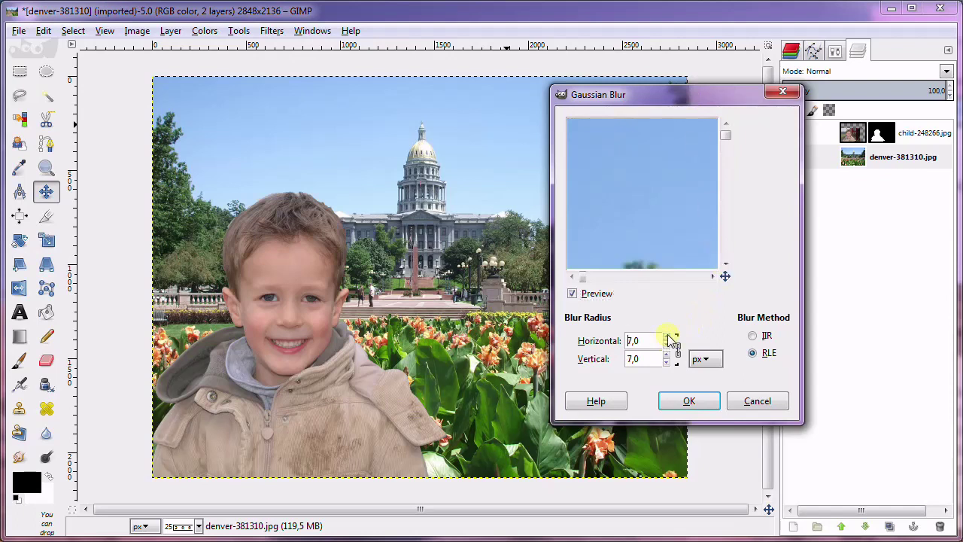
pyautogui.click(698, 401)
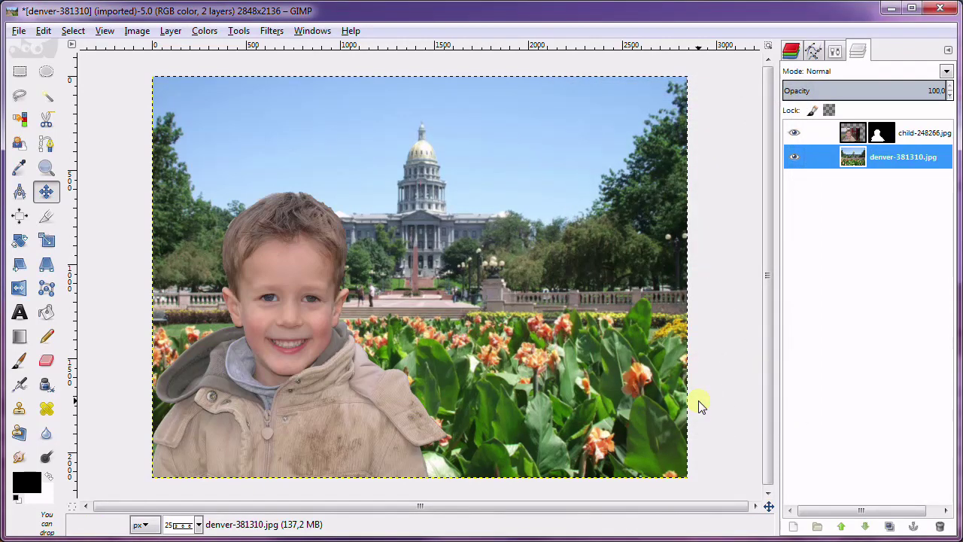
pyautogui.click(853, 135)
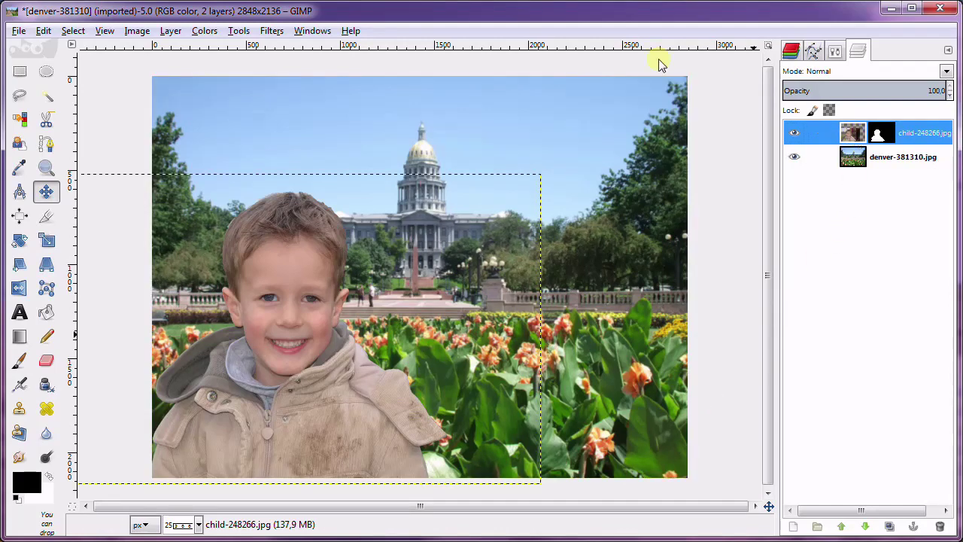
# Apply a Gaussian blur with a 4 px radius to the masked child layer
pyautogui.click(272, 30)
pyautogui.moveTo(287, 118)
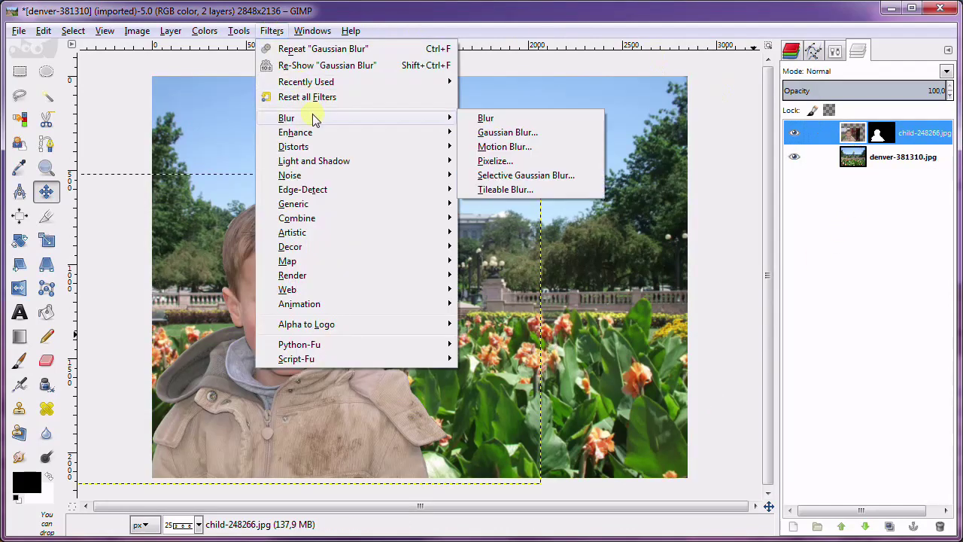
pyautogui.click(516, 133)
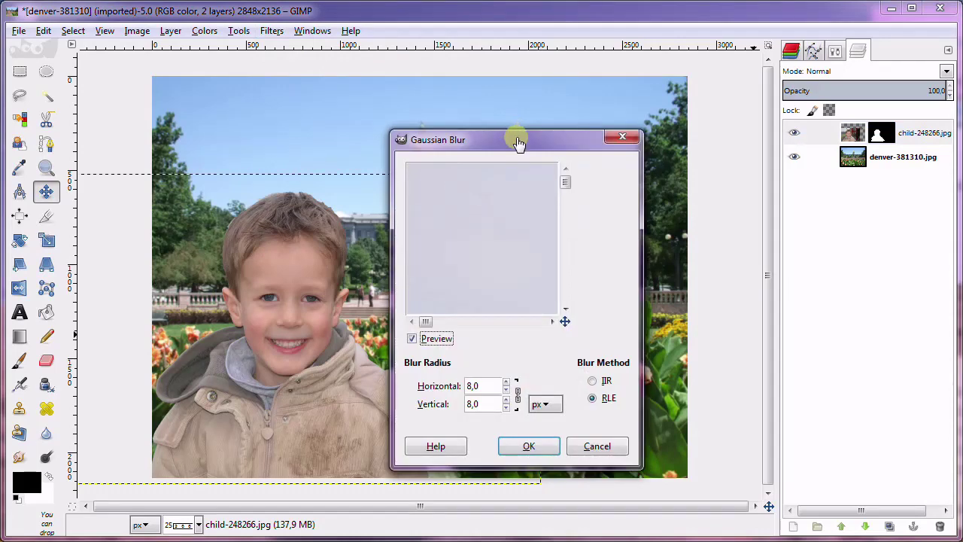
pyautogui.click(506, 390)
pyautogui.click(506, 390)
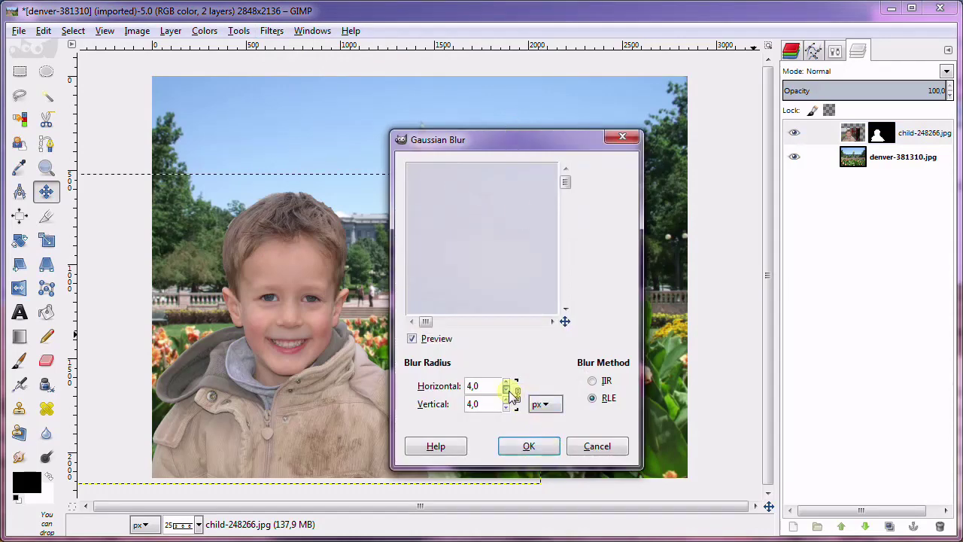
pyautogui.click(517, 444)
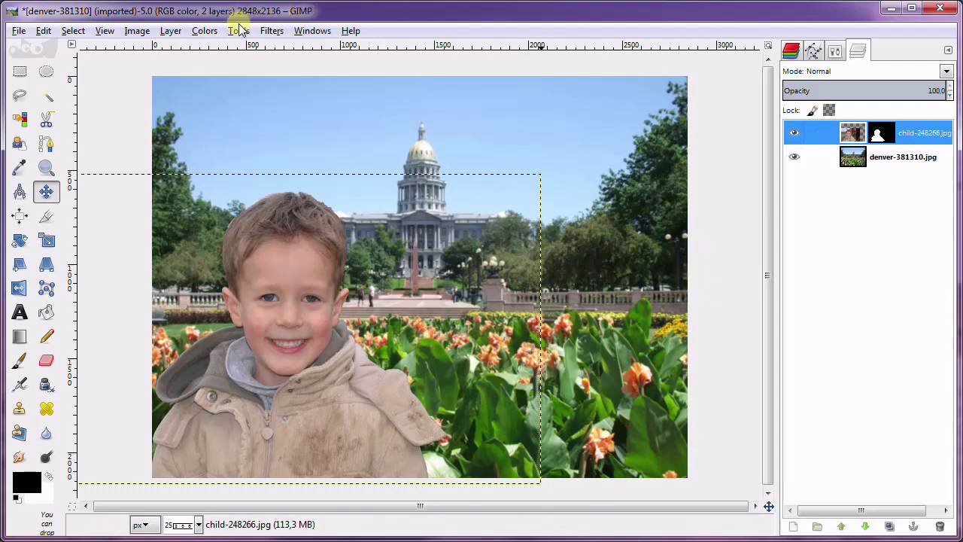
# Raise the Value curve's midpoint slightly in Curves on the child layer, then select the Denver layer
pyautogui.click(204, 31)
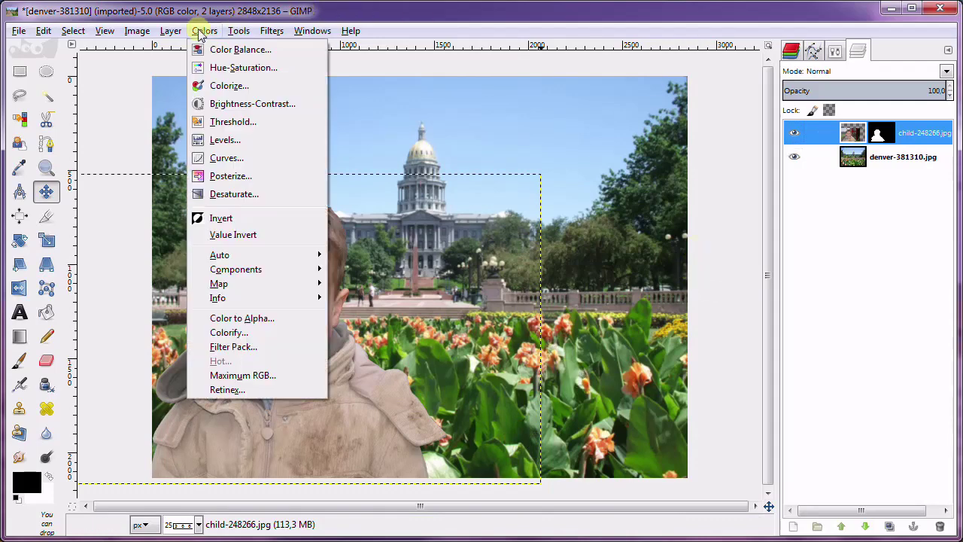
pyautogui.click(226, 158)
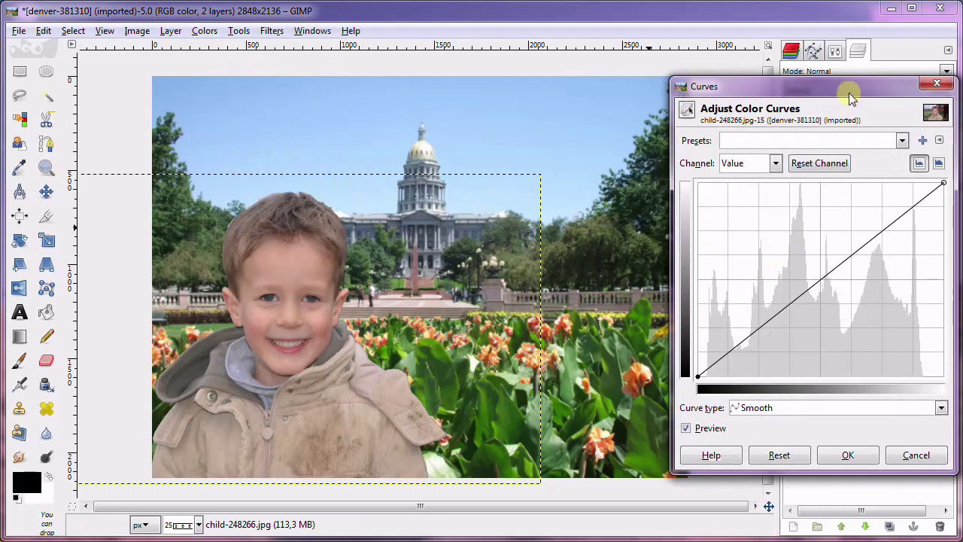
pyautogui.moveTo(849, 86); pyautogui.dragTo(702, 73)
pyautogui.moveTo(704, 240)
pyautogui.mouseDown()
pyautogui.moveTo(699, 232)
pyautogui.moveTo(702, 240)
pyautogui.mouseUp()
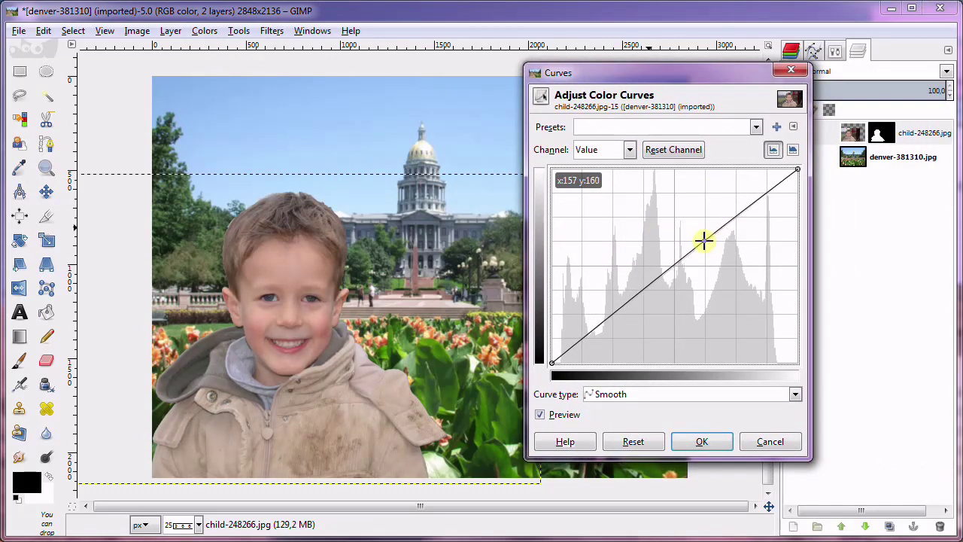
pyautogui.click(703, 239)
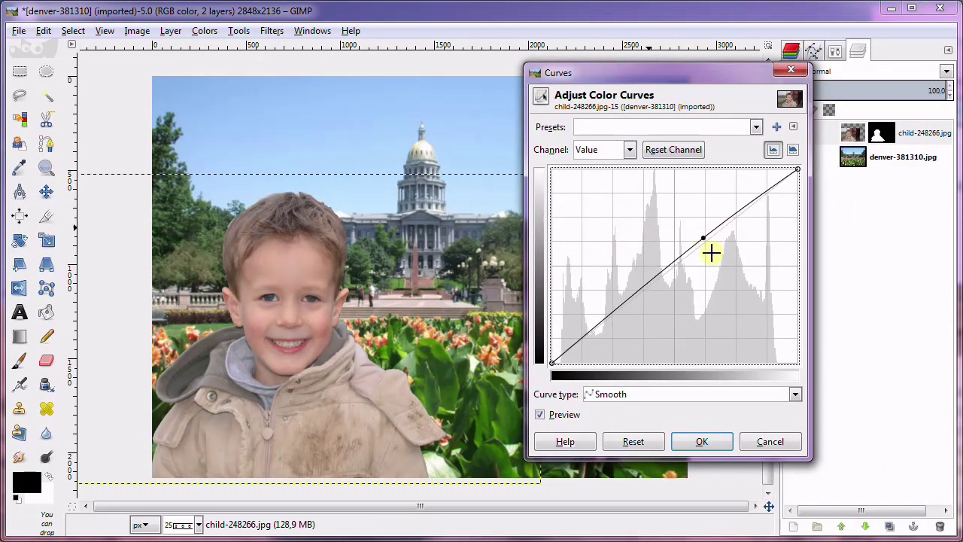
pyautogui.click(702, 441)
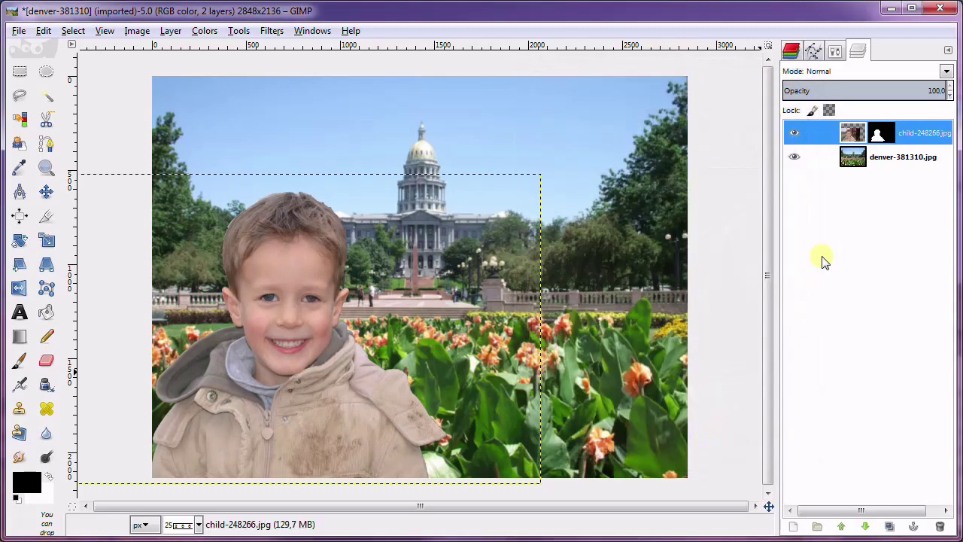
pyautogui.click(848, 161)
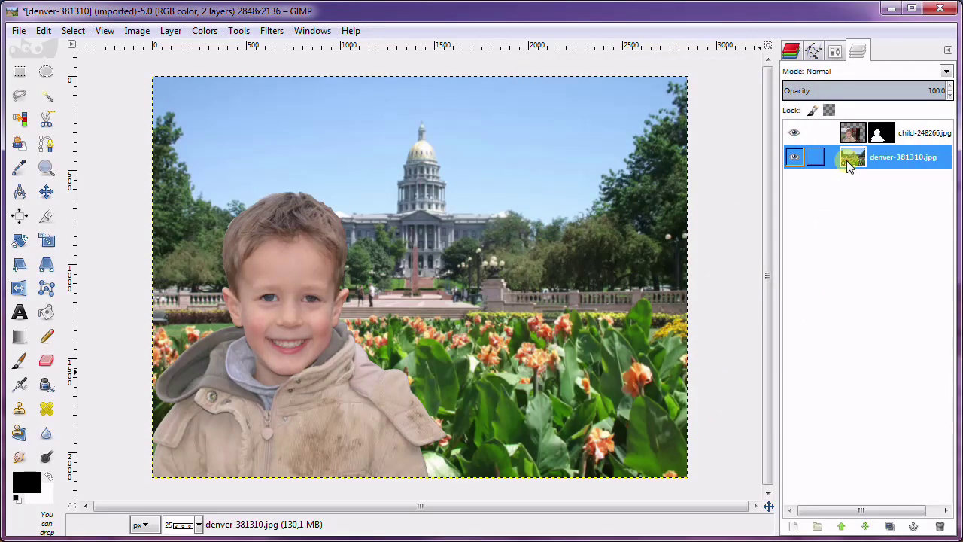